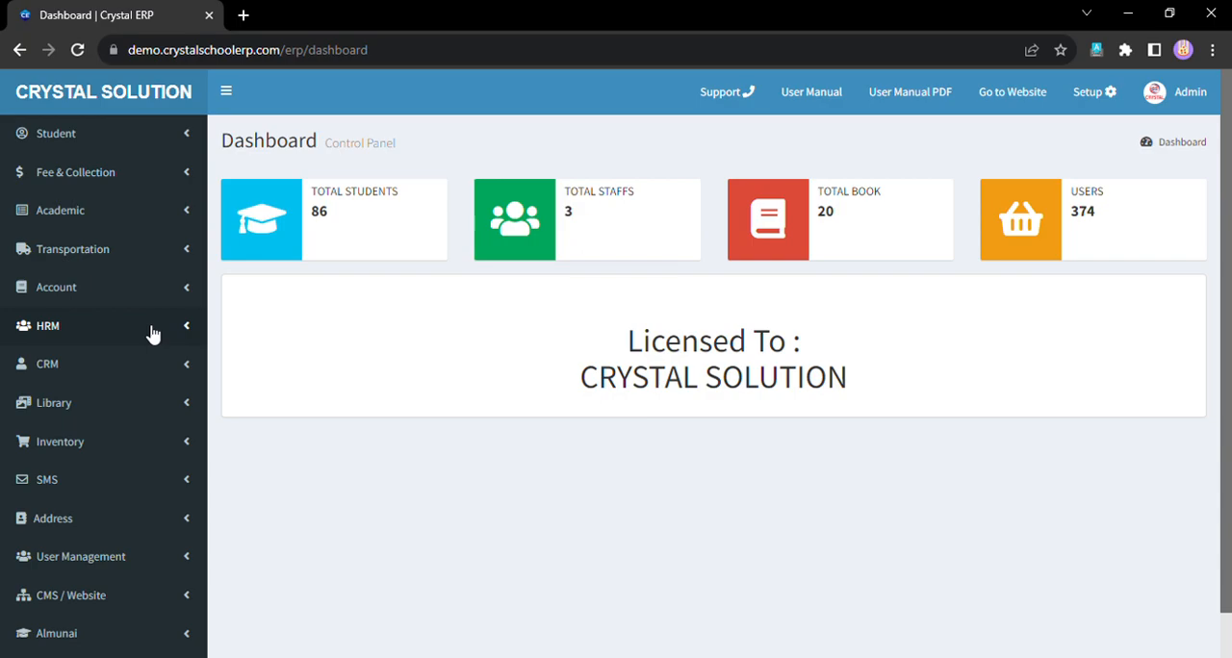
# - Open the Roles page within User Management
pyautogui.click(96, 572)
pyautogui.scroll(-2, 97, 574)
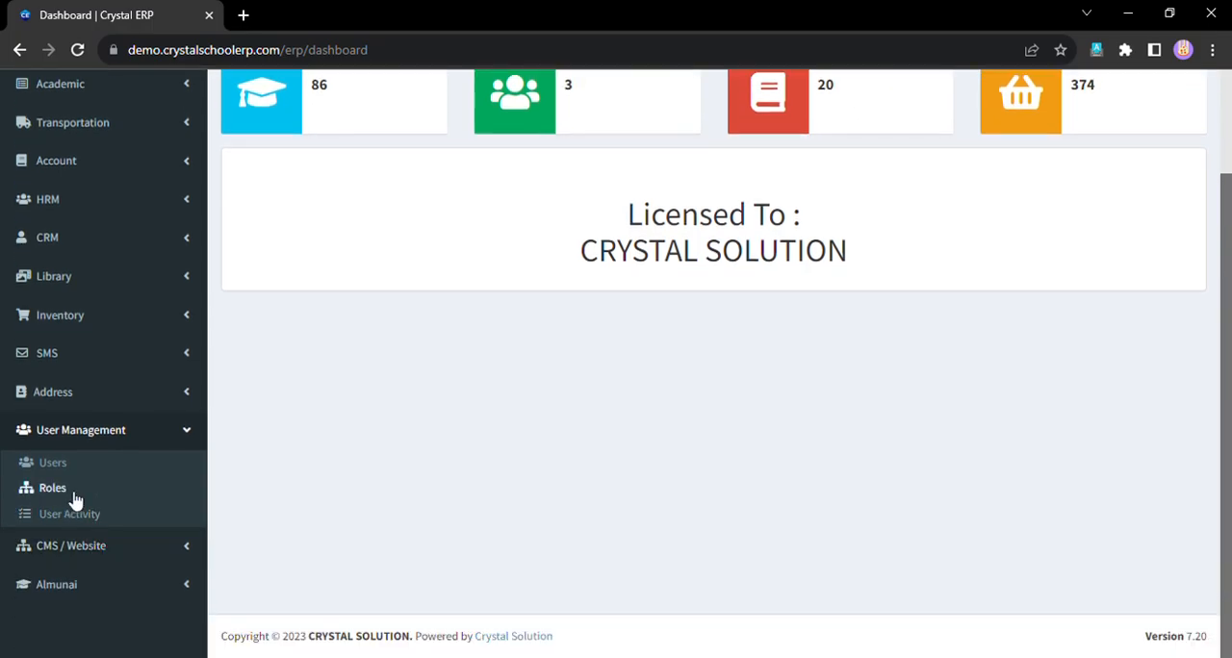
pyautogui.click(73, 487)
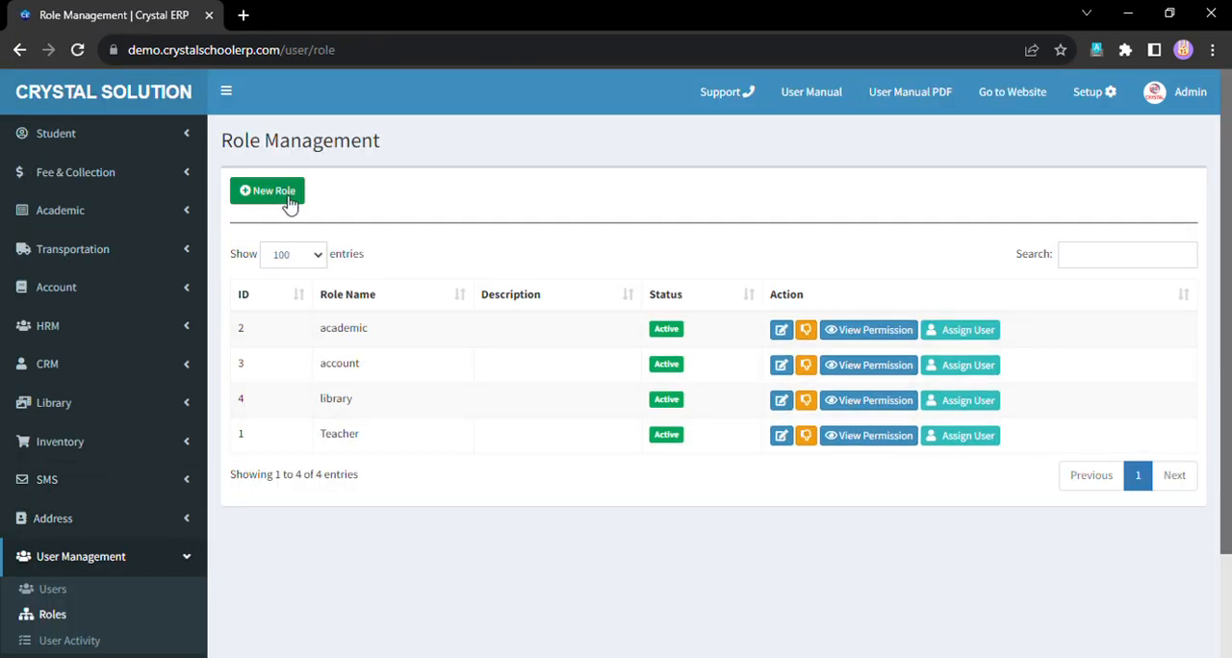
# - Review the names of the existing roles in the role list
pyautogui.moveTo(312, 333); pyautogui.dragTo(414, 435)
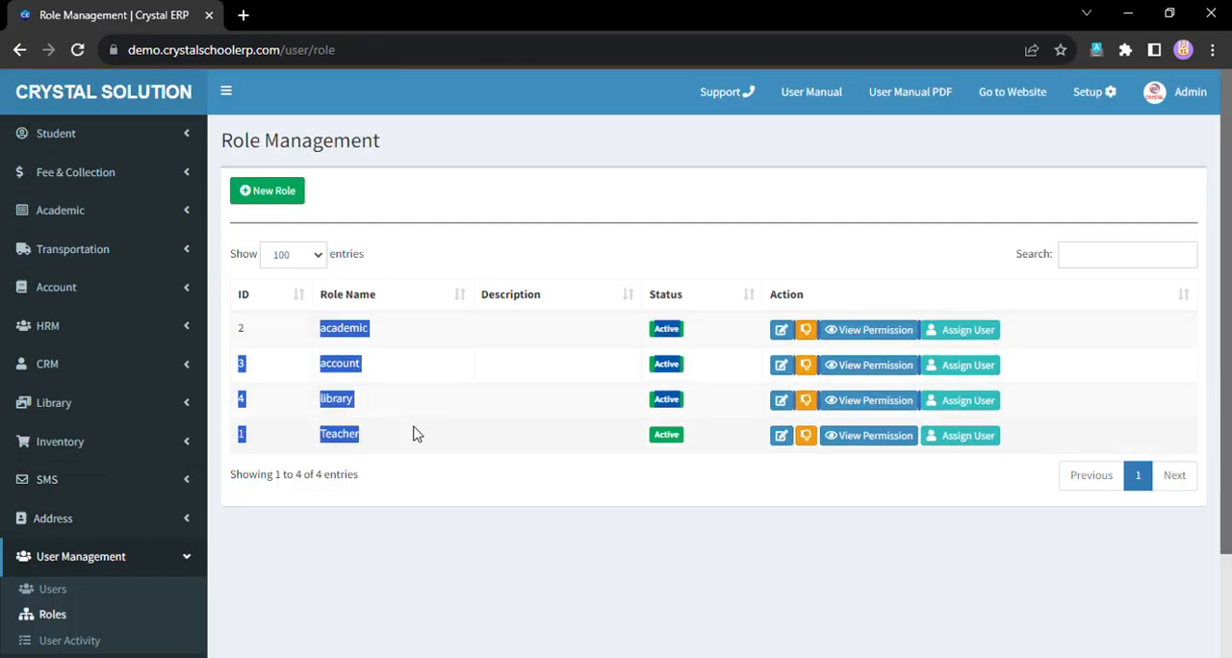
pyautogui.click(414, 435)
pyautogui.moveTo(321, 331); pyautogui.dragTo(338, 331)
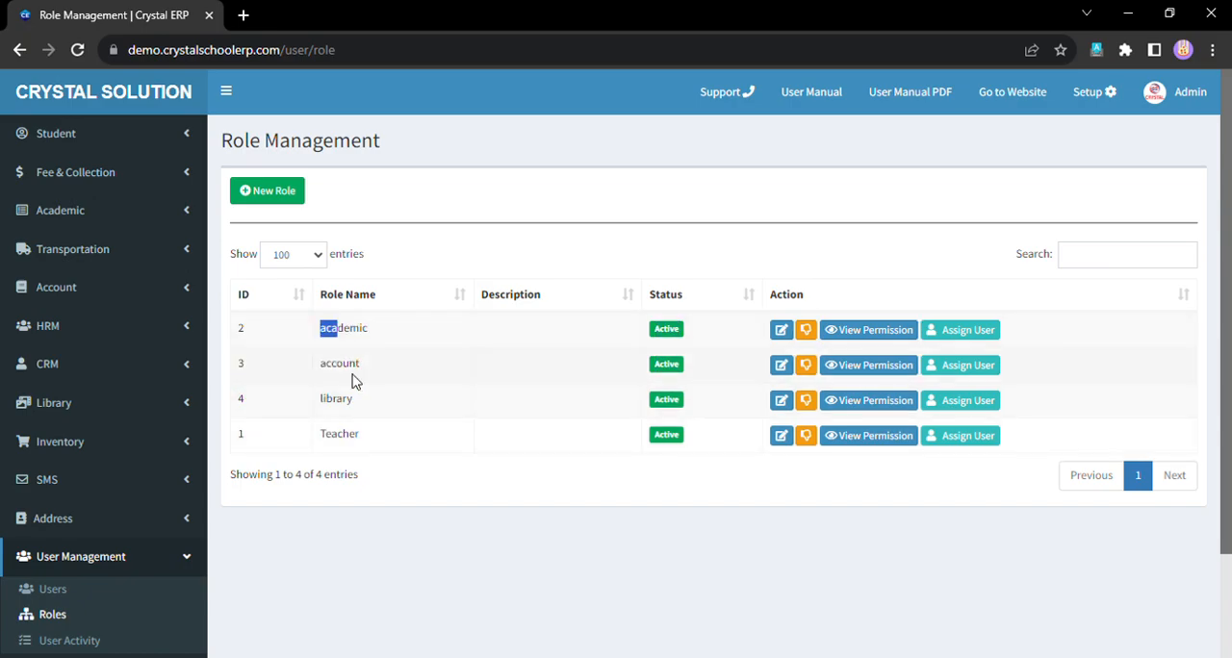
pyautogui.doubleClick(339, 364)
pyautogui.doubleClick(336, 399)
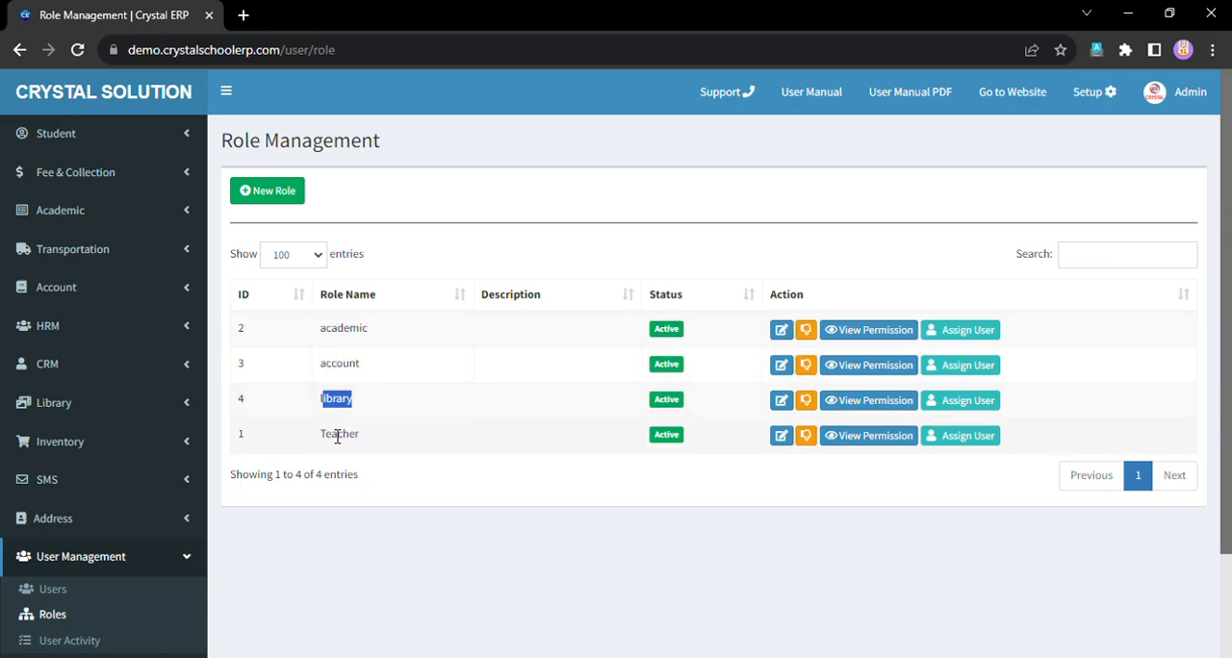
pyautogui.click(335, 438)
pyautogui.click(289, 195)
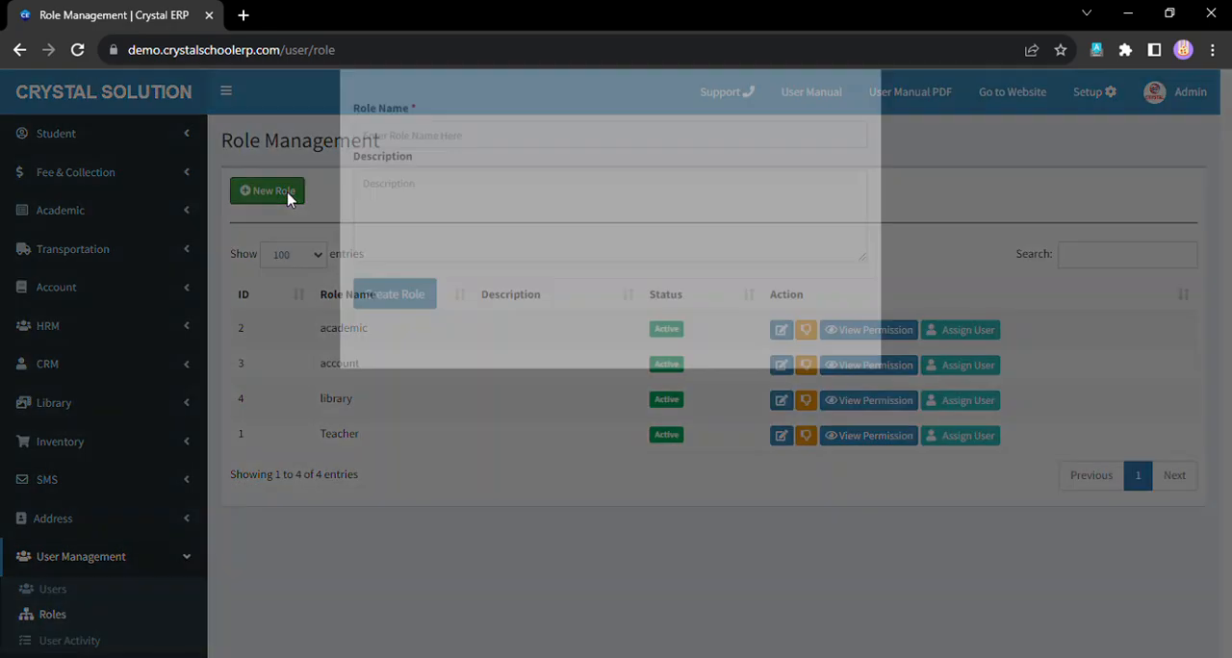
pyautogui.click(427, 199)
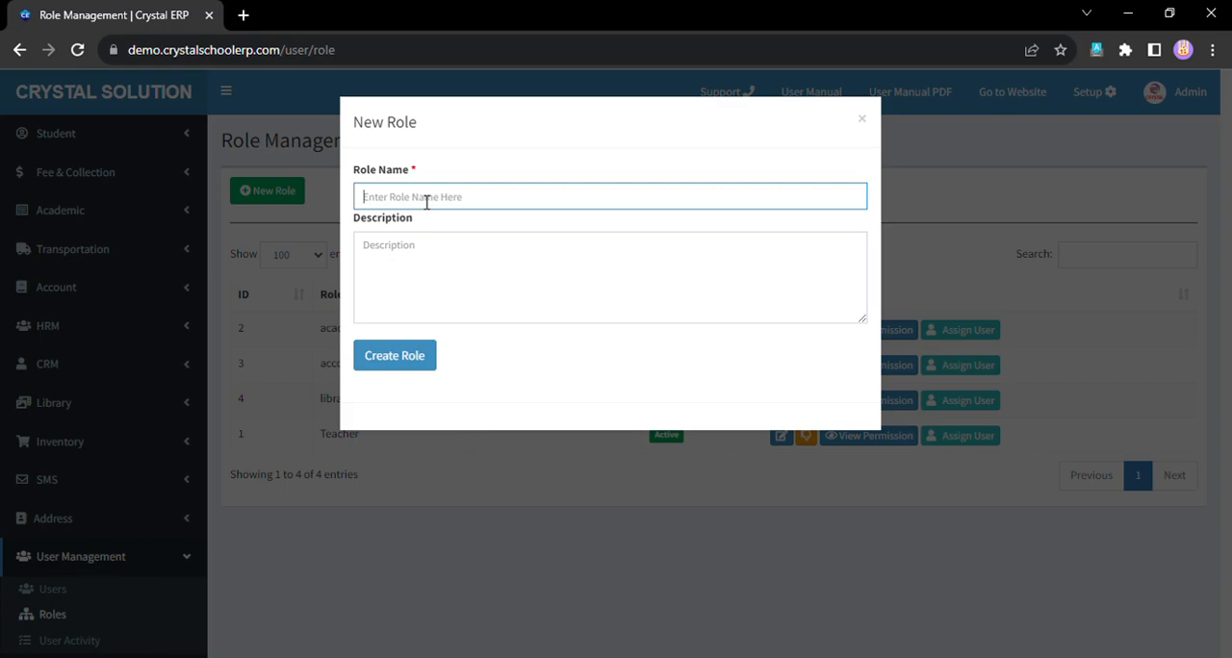
pyautogui.click(378, 468)
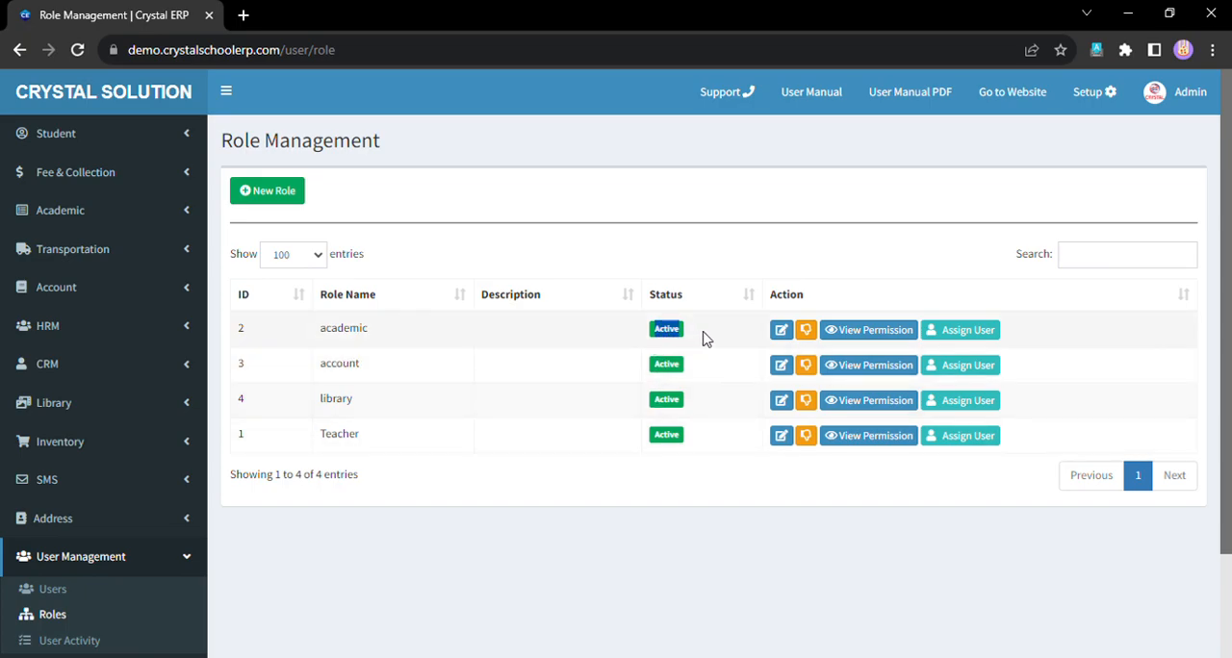
# - Open the academic role's permissions and look through the first Academic options
pyautogui.moveTo(704, 338); pyautogui.dragTo(642, 338)
pyautogui.click(851, 344)
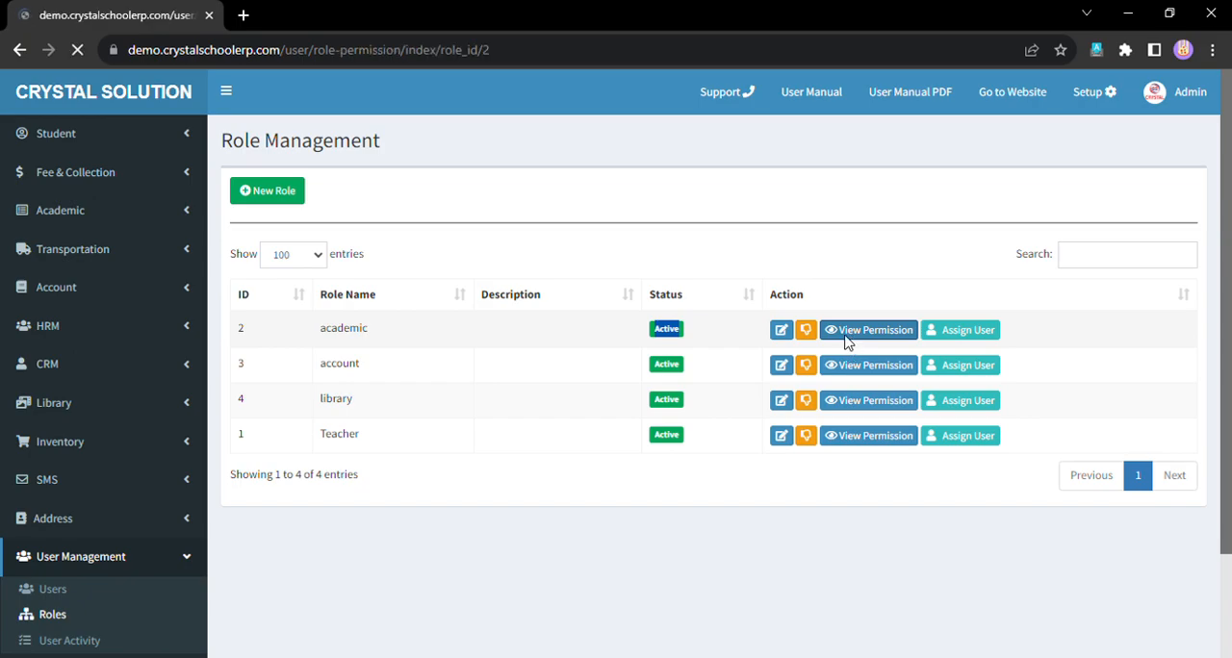
pyautogui.scroll(-1, 459, 427)
pyautogui.scroll(1, 459, 428)
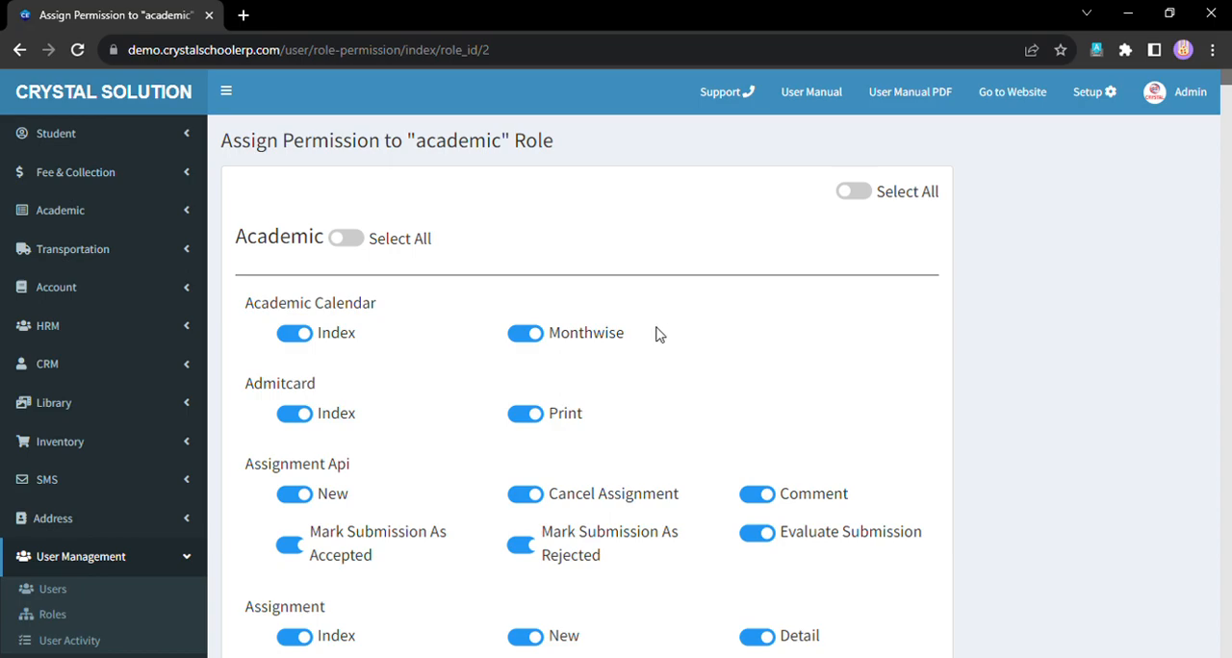
pyautogui.scroll(-1, 633, 345)
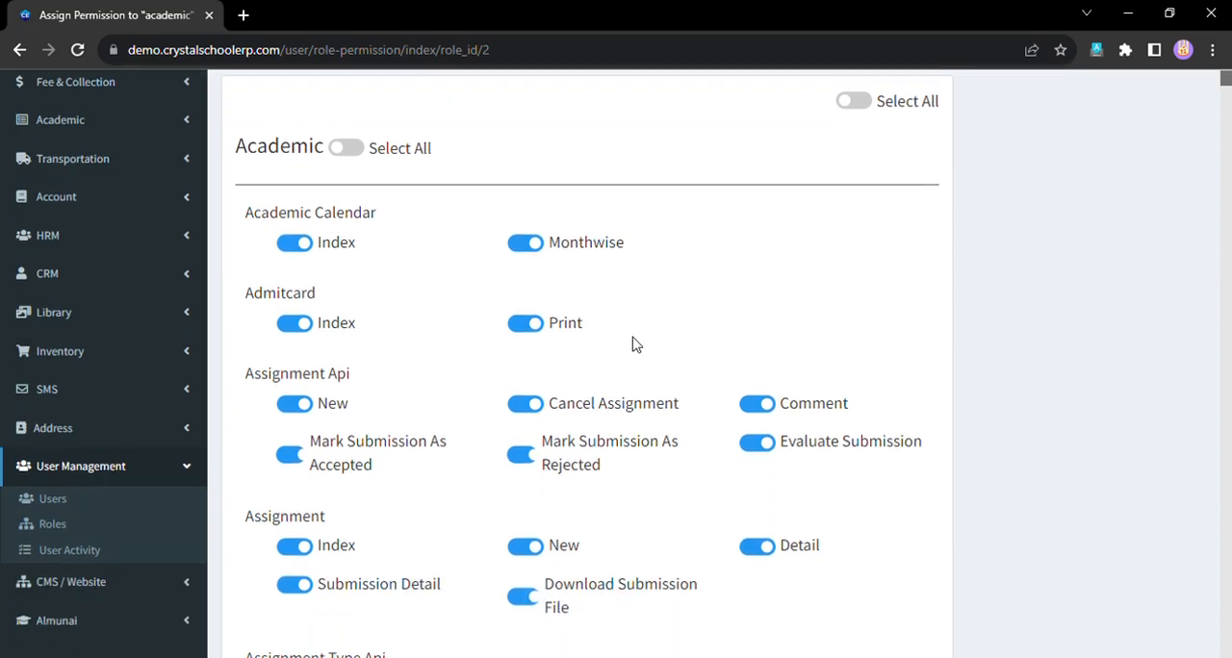
pyautogui.scroll(1, 595, 337)
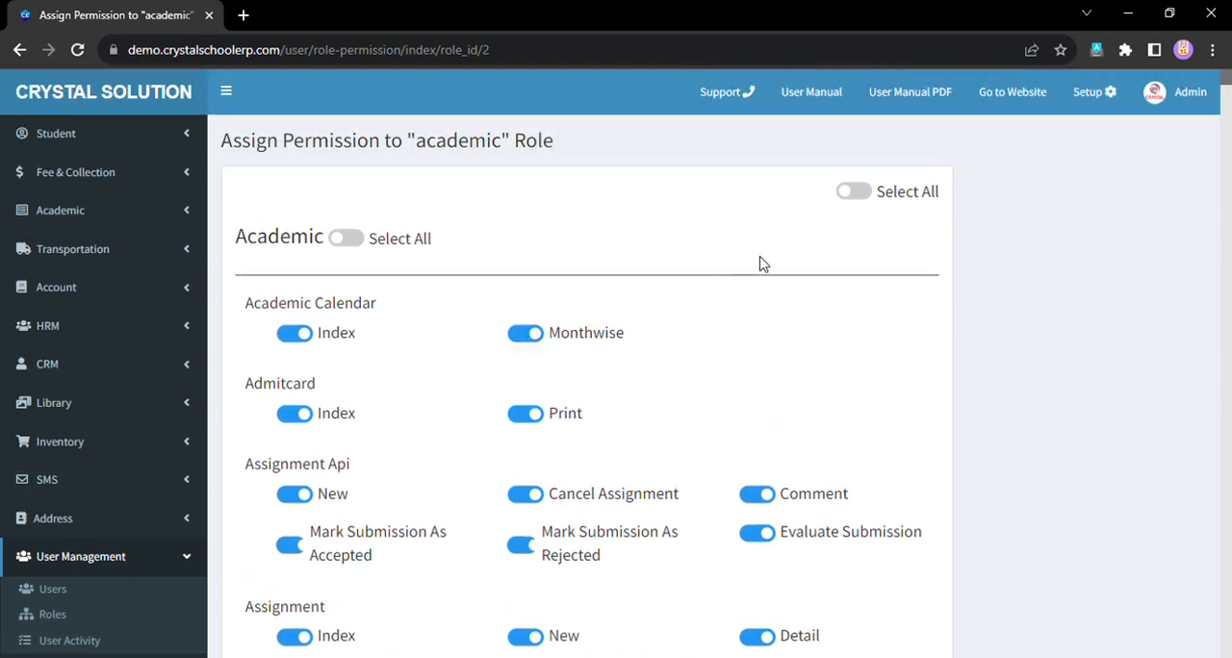
# - Switch all permissions of the academic role on and back off, and enable every permission in the Academic section
pyautogui.click(851, 196)
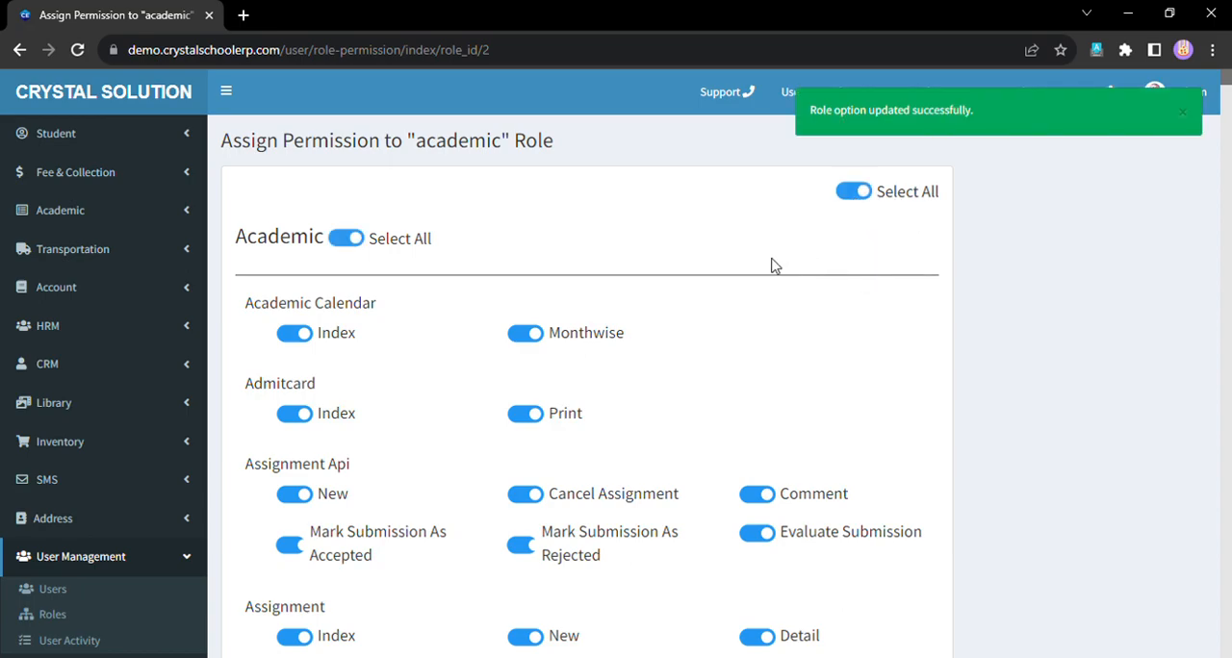
pyautogui.click(855, 195)
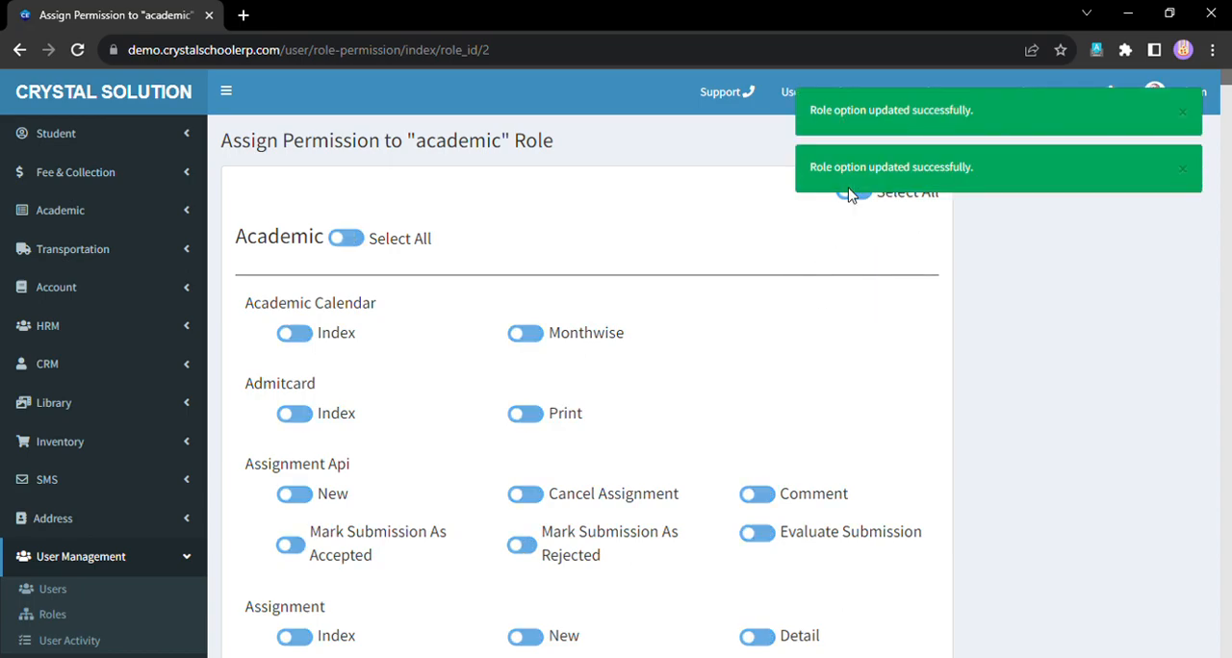
pyautogui.click(345, 239)
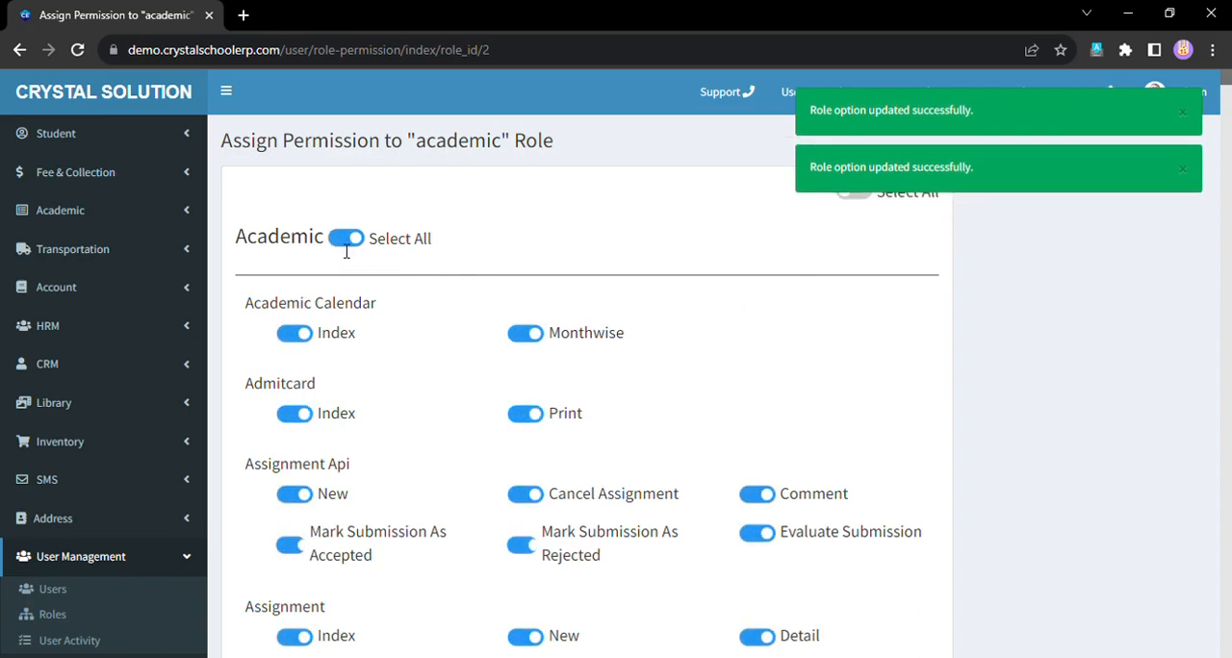
pyautogui.scroll(-1, 511, 362)
pyautogui.scroll(-2, 513, 366)
pyautogui.scroll(3, 516, 366)
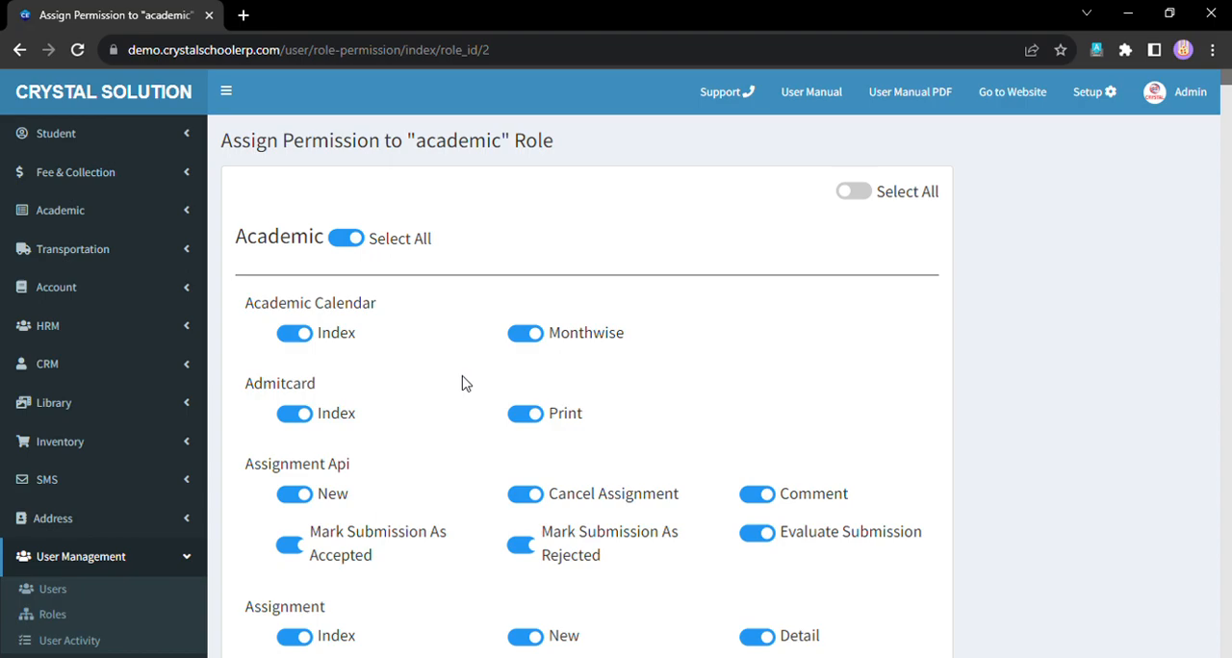
# - Go back to the dashboard and reopen the academic role's permissions through role management
pyautogui.click(103, 93)
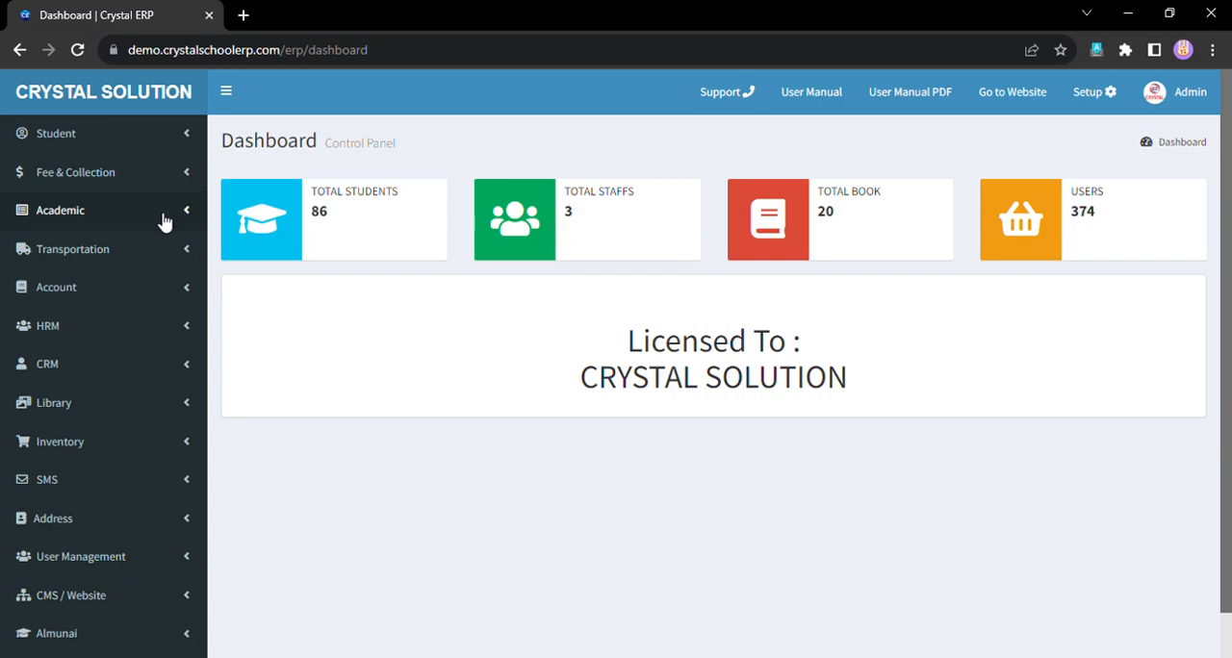
pyautogui.scroll(-1, 165, 231)
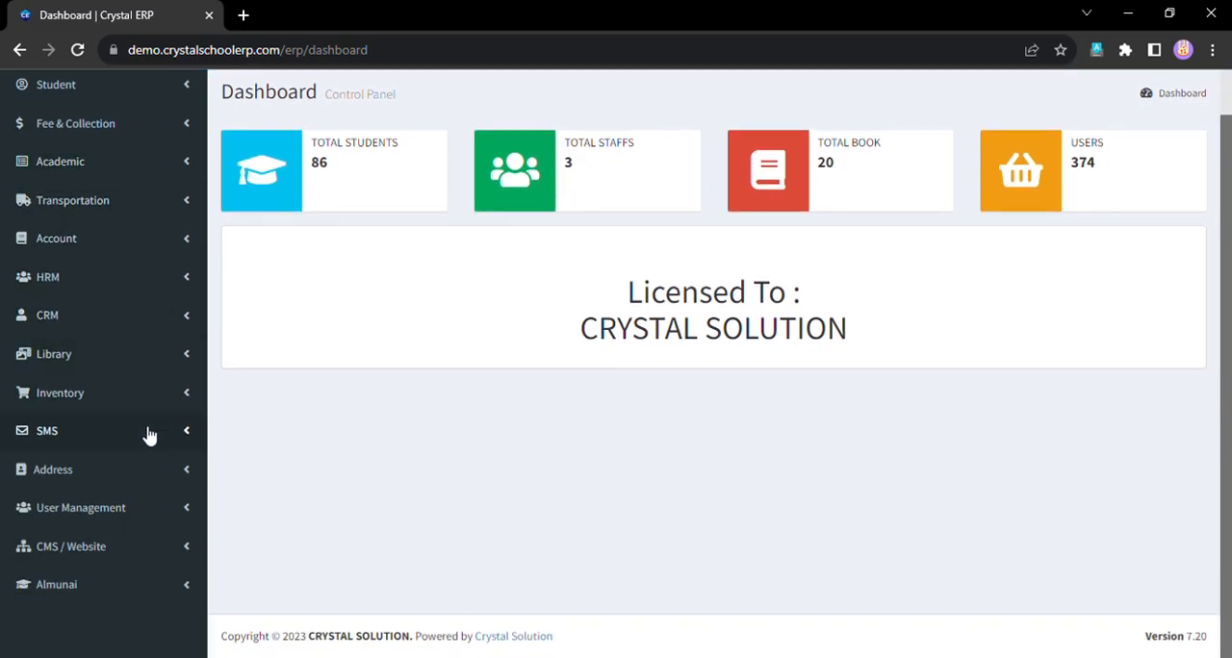
pyautogui.click(106, 524)
pyautogui.click(99, 566)
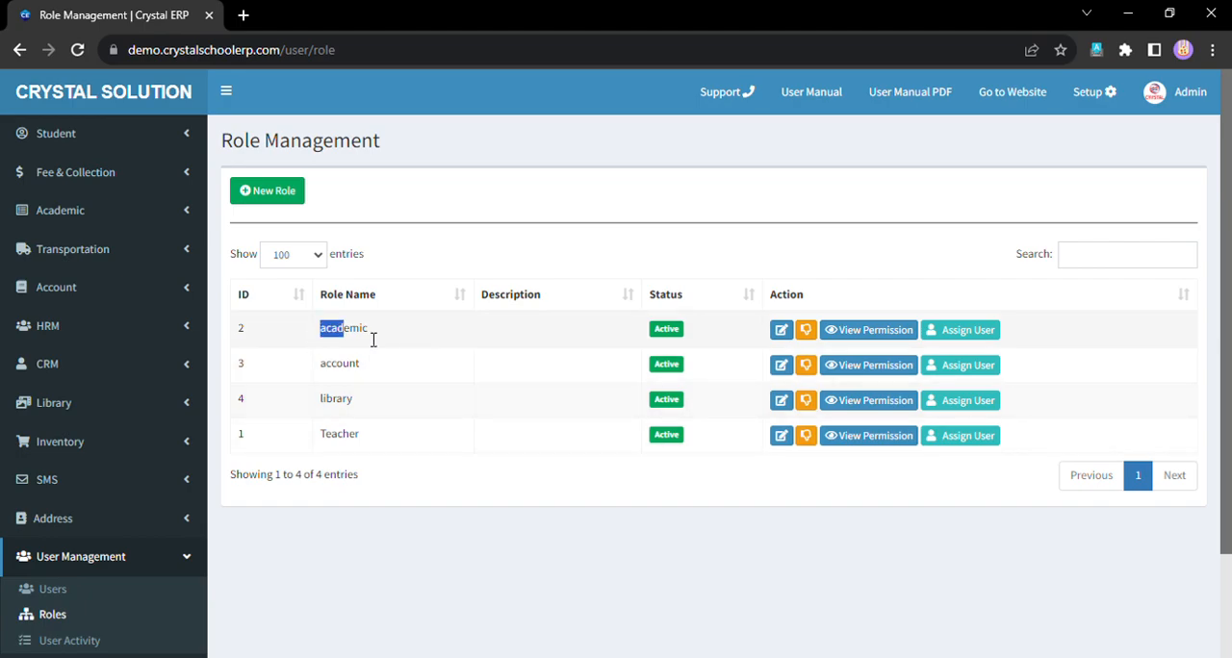
pyautogui.click(873, 332)
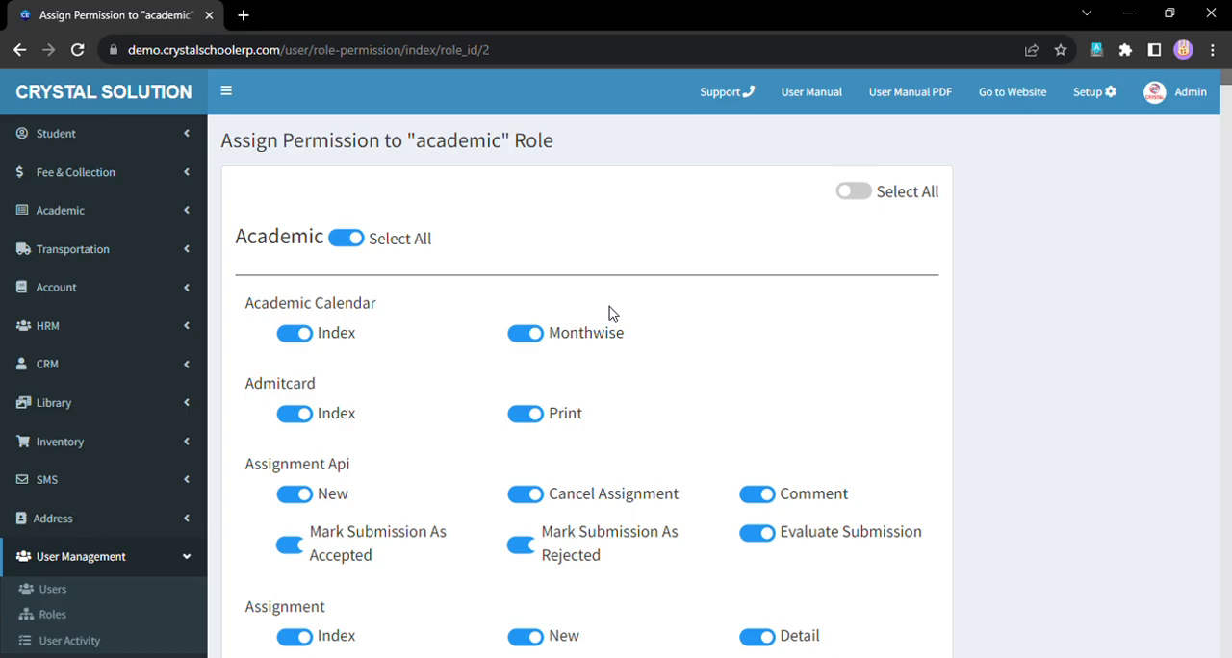
# - Find "erp" on the permissions page and enable all permissions in the Erp section
pyautogui.hotkey('ctrl', 'f')
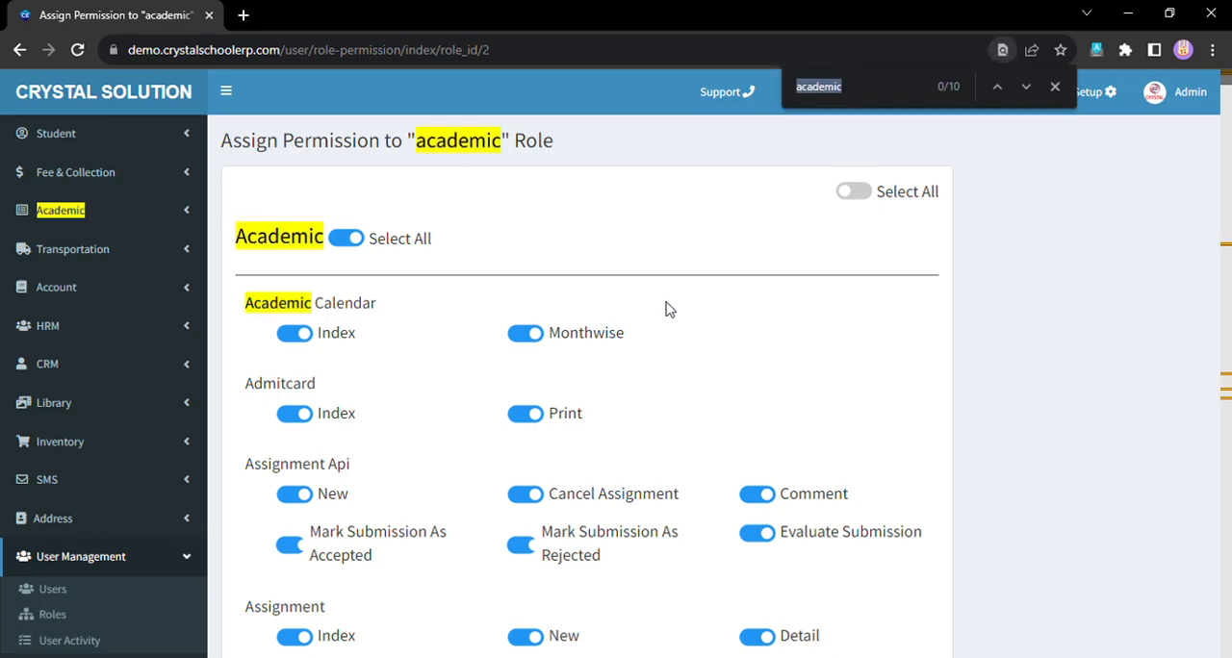
pyautogui.press('BackSpace')
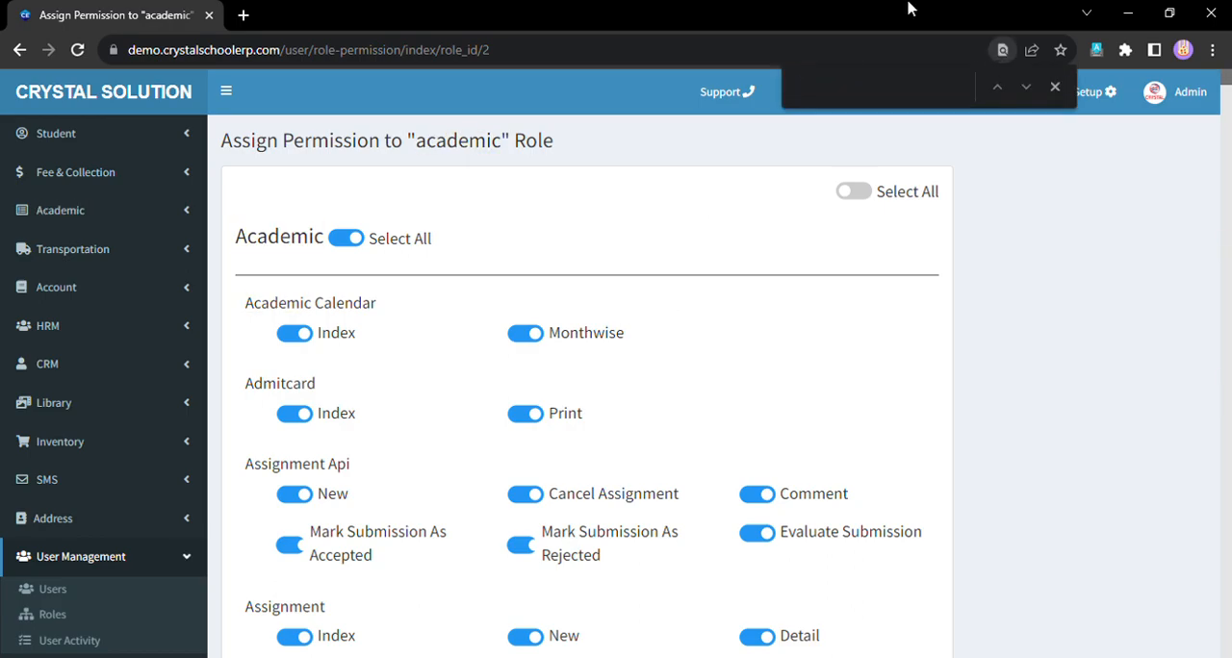
pyautogui.write('erp')
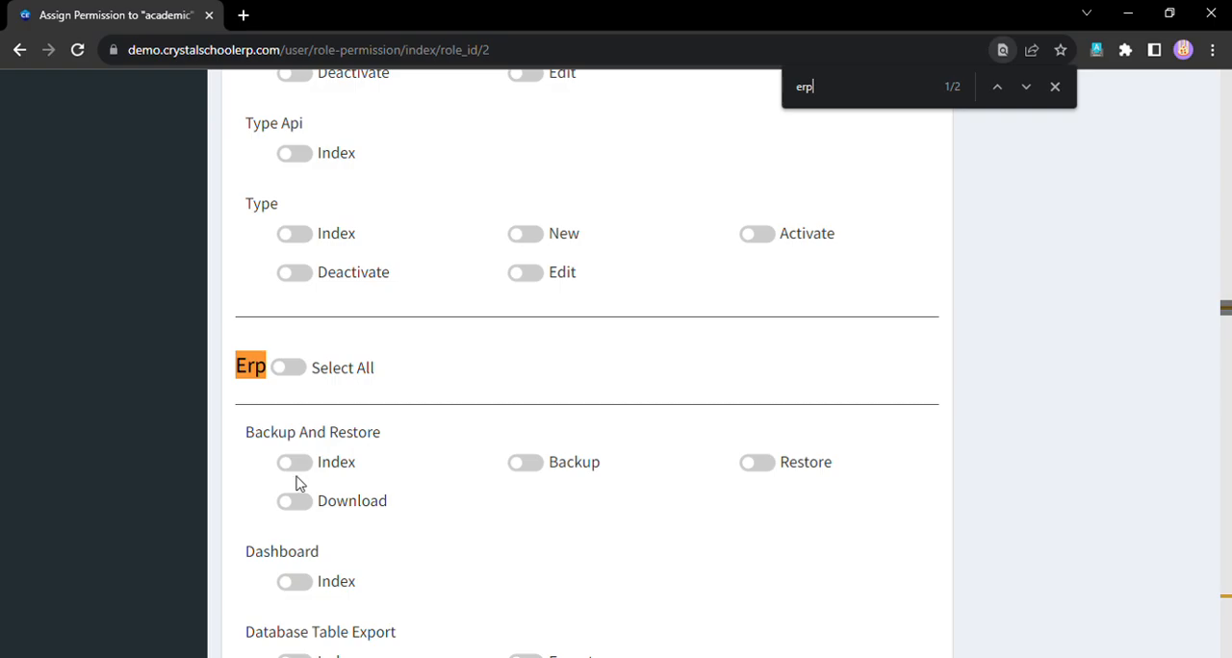
pyautogui.click(292, 374)
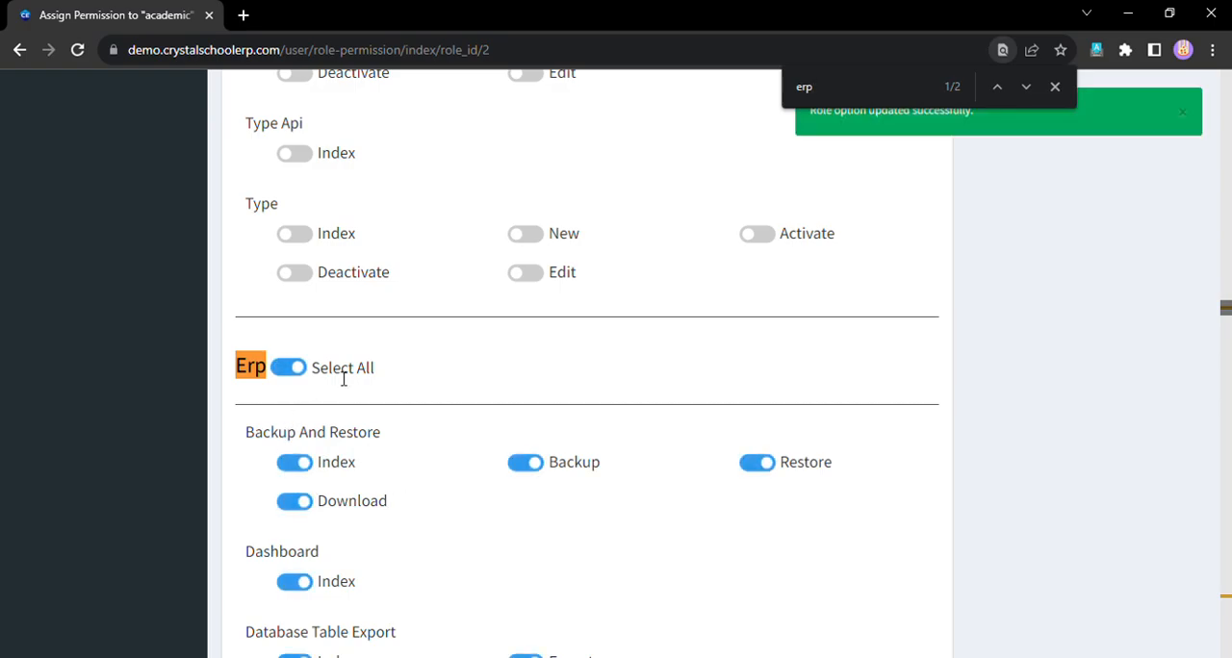
# - Look over the Erp section's options and disable all of its permissions
pyautogui.scroll(-2, 412, 386)
pyautogui.scroll(-1, 347, 404)
pyautogui.scroll(4, 398, 410)
pyautogui.scroll(1, 366, 467)
pyautogui.scroll(-1, 308, 481)
pyautogui.click(291, 459)
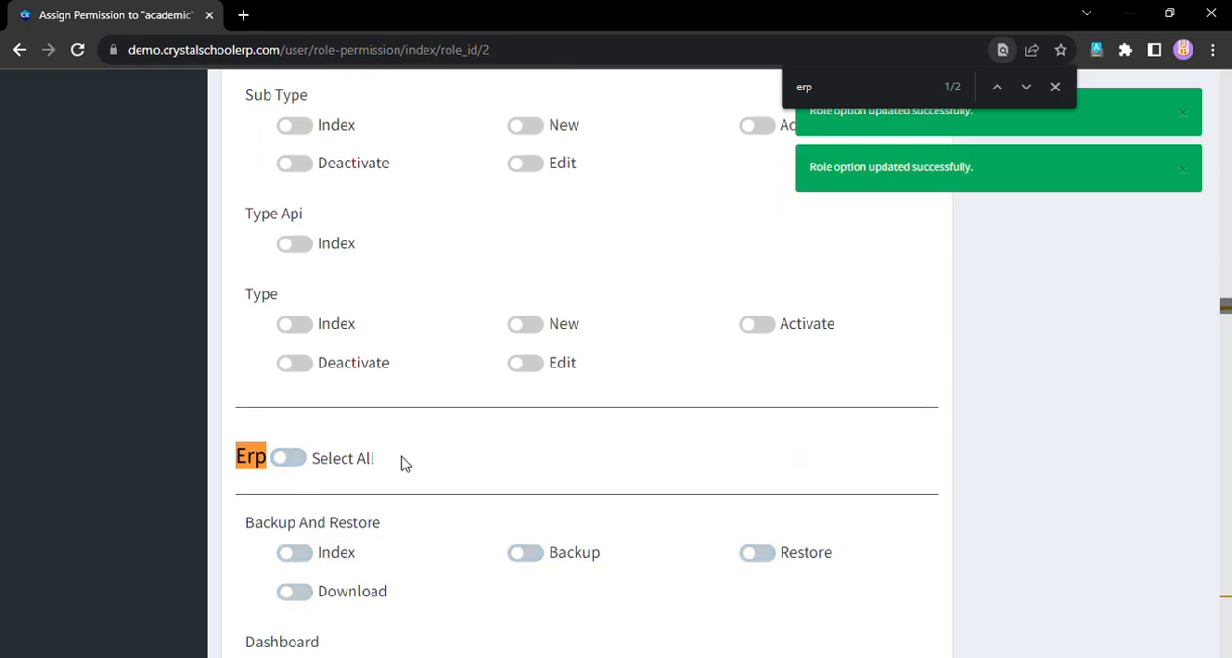
# - Search the permissions page for "fee" to locate the Fee section, and clear the search text
pyautogui.scroll(5, 414, 452)
pyautogui.scroll(10, 421, 440)
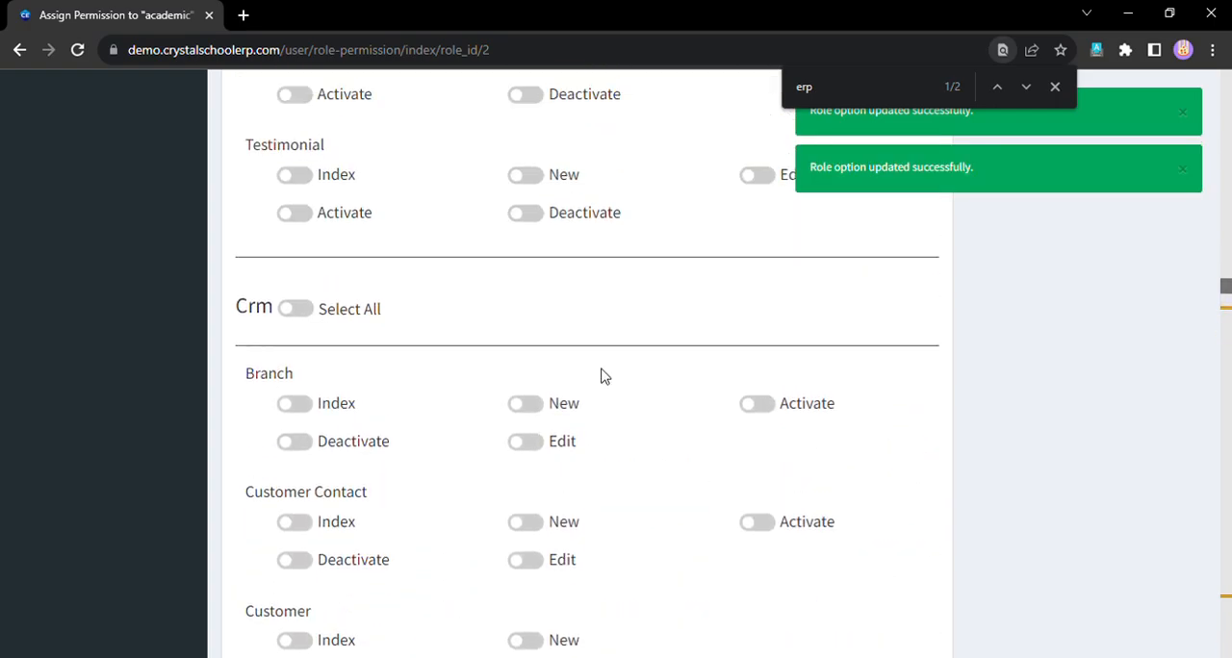
pyautogui.hotkey('ctrl', 'a')
pyautogui.press('BackSpace')
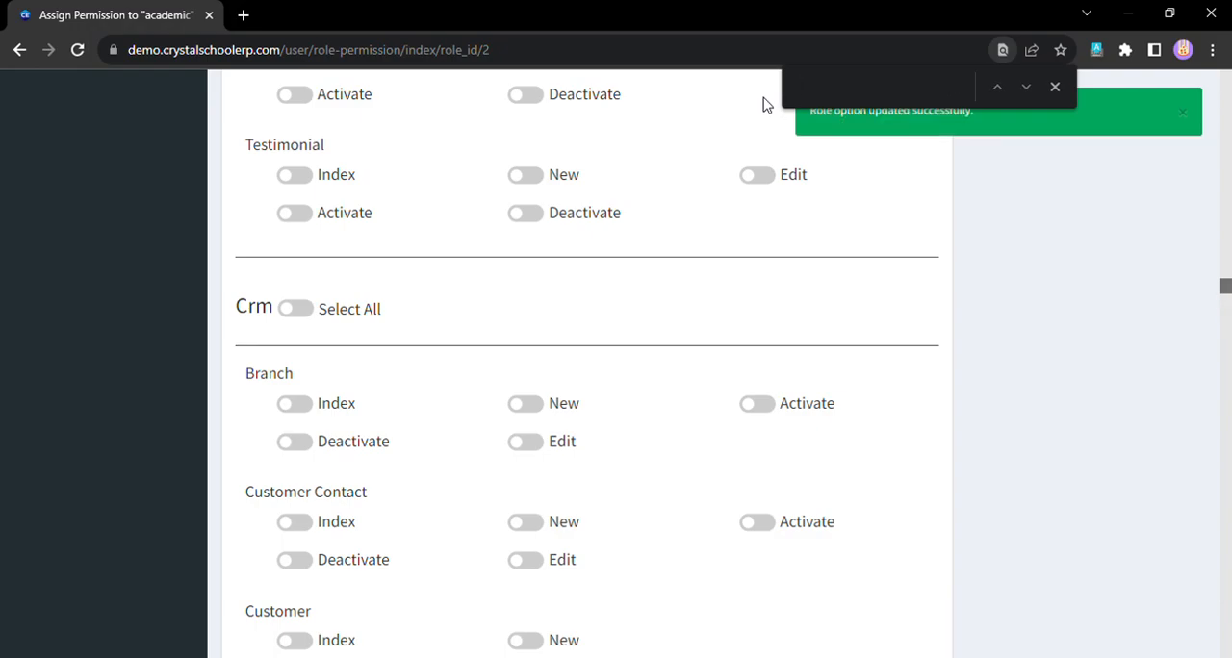
pyautogui.write('fee')
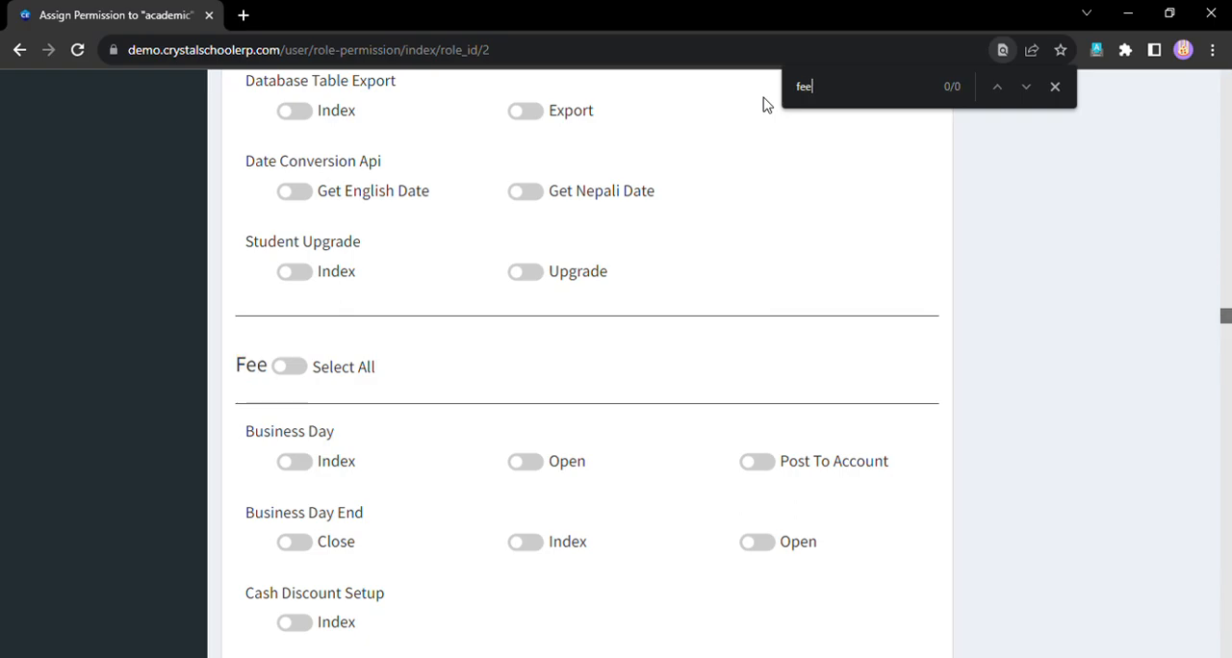
pyautogui.press('BackSpace')
pyautogui.press('BackSpace')
pyautogui.press('BackSpace')
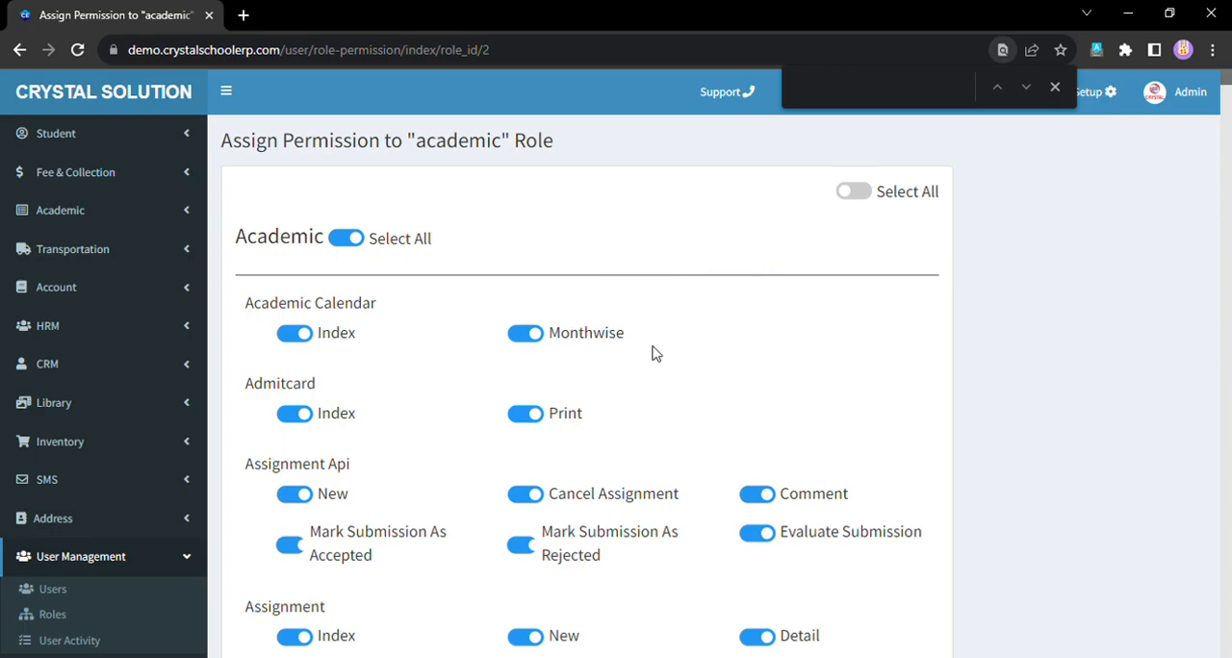
# - Review the permissions enabled in the Academic section and return to the role list
pyautogui.scroll(-1, 652, 352)
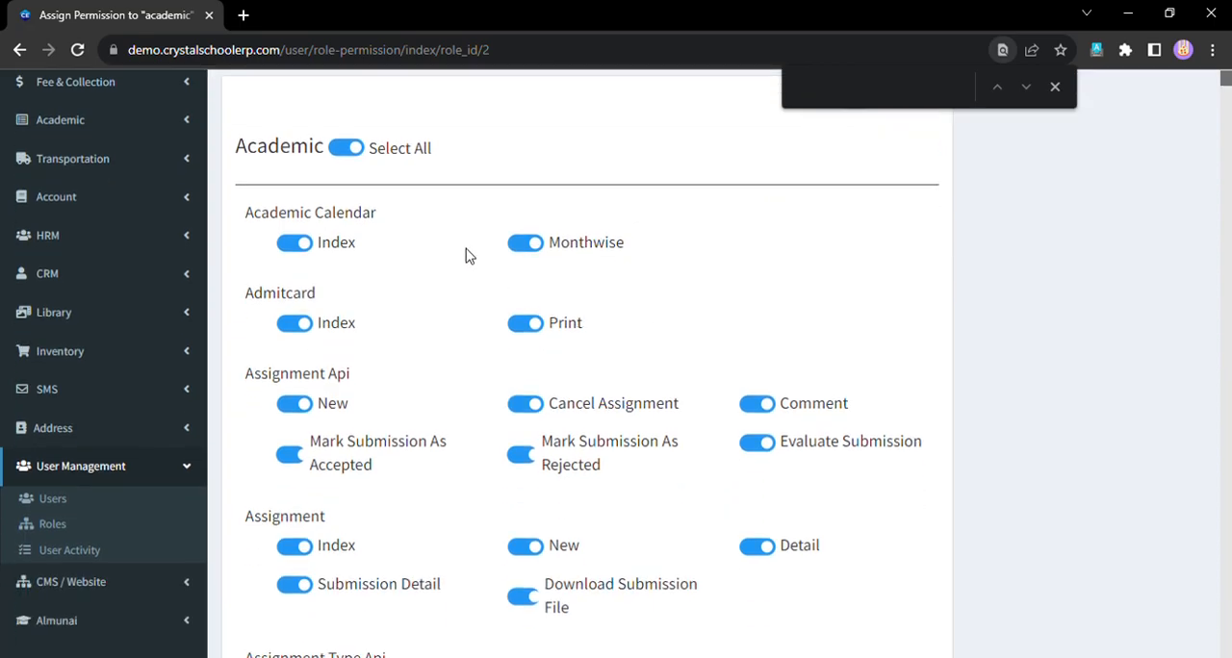
pyautogui.scroll(-2, 478, 350)
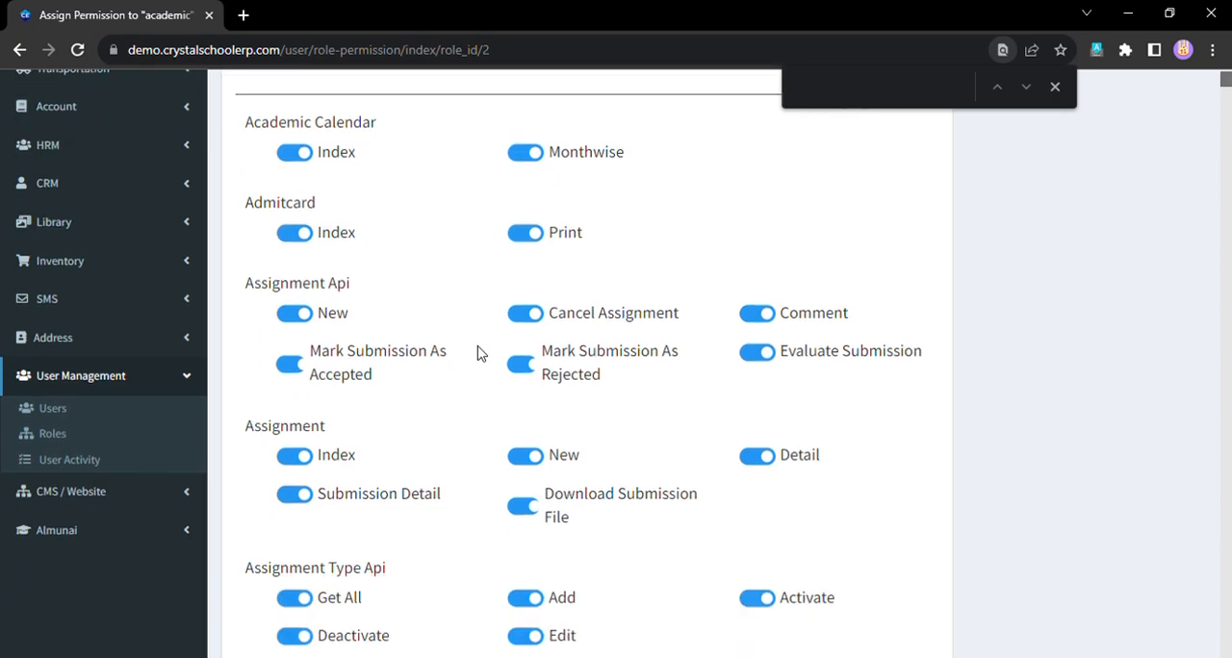
pyautogui.scroll(-2, 446, 438)
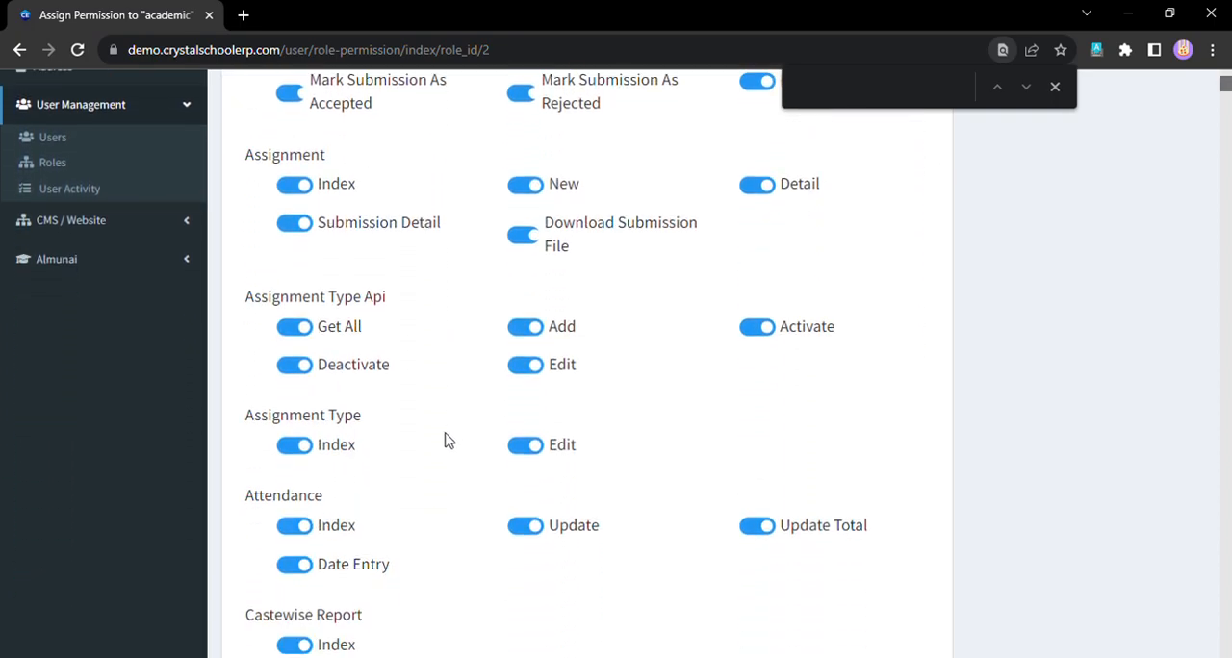
pyautogui.scroll(5, 446, 440)
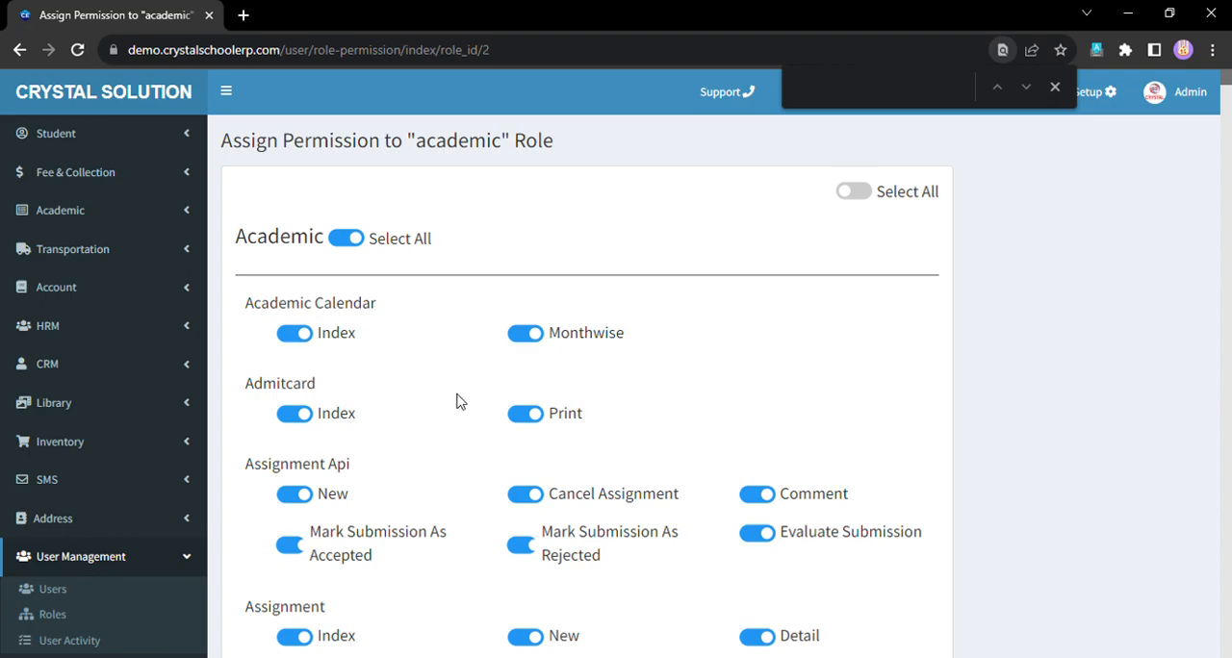
pyautogui.scroll(-3, 462, 401)
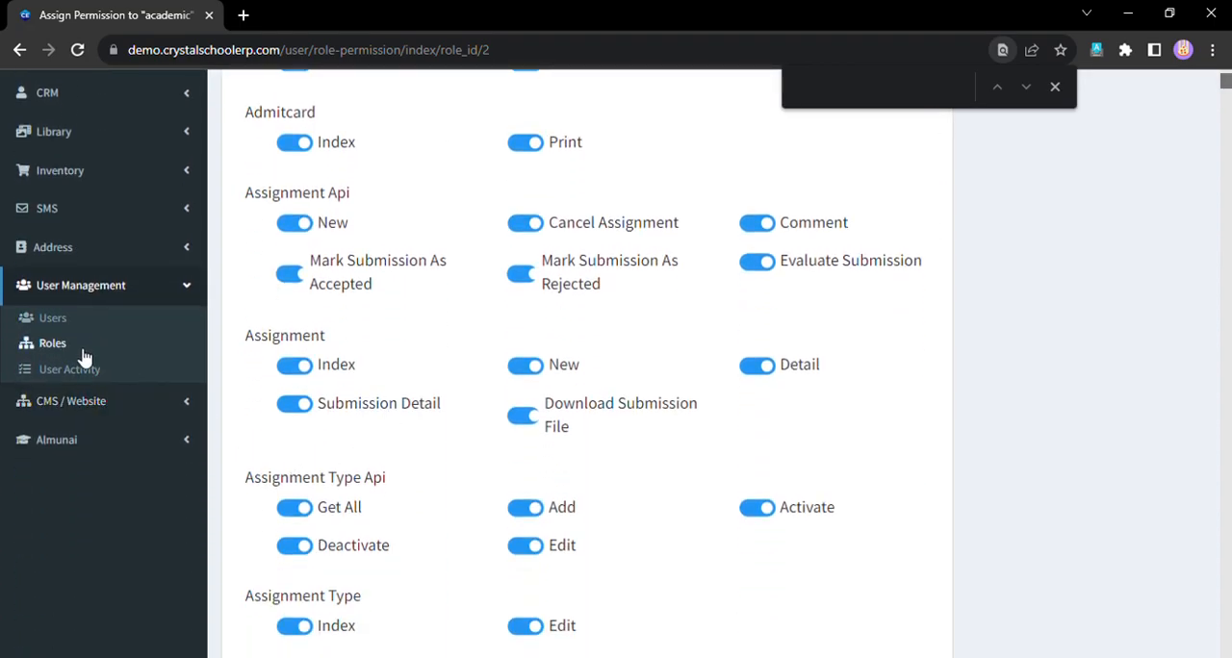
pyautogui.click(84, 355)
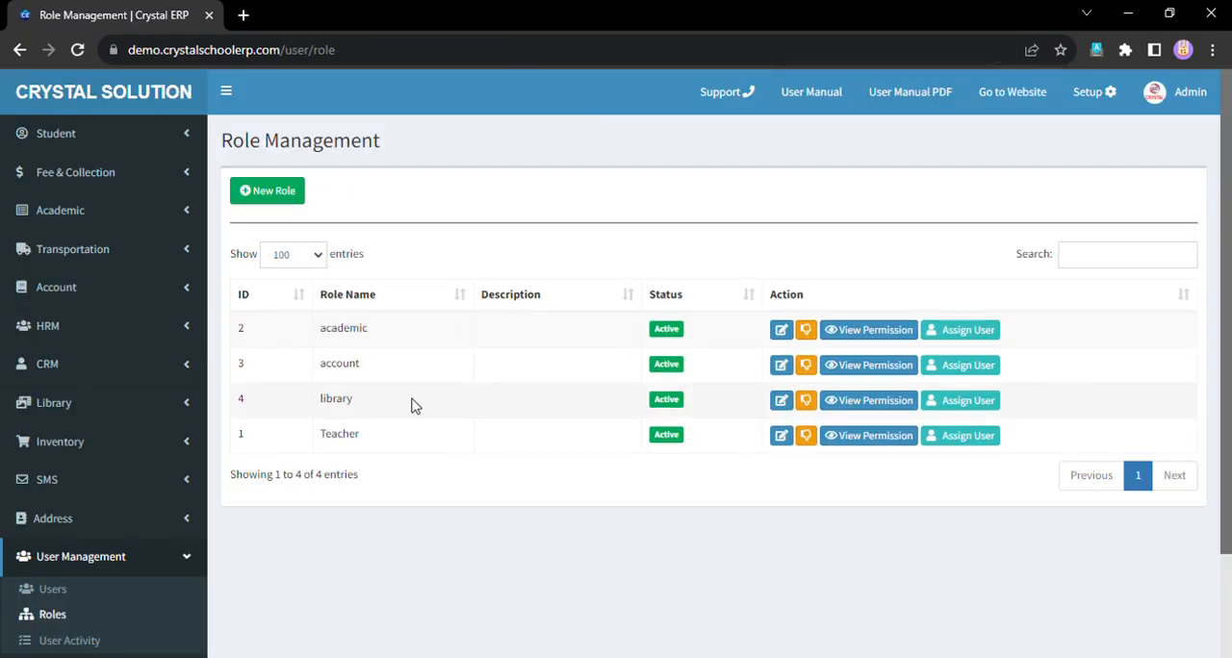
# - Open the new user form from the user list and review its full name, username, email, password and user type fields
pyautogui.click(68, 593)
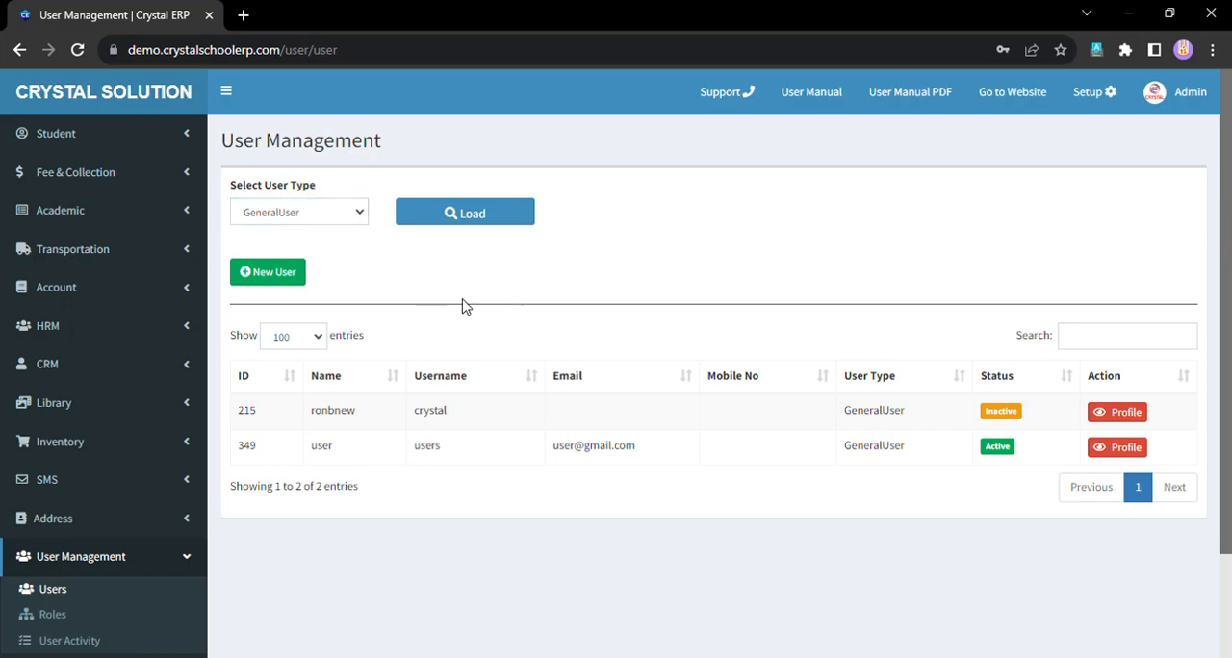
pyautogui.click(301, 279)
pyautogui.click(334, 227)
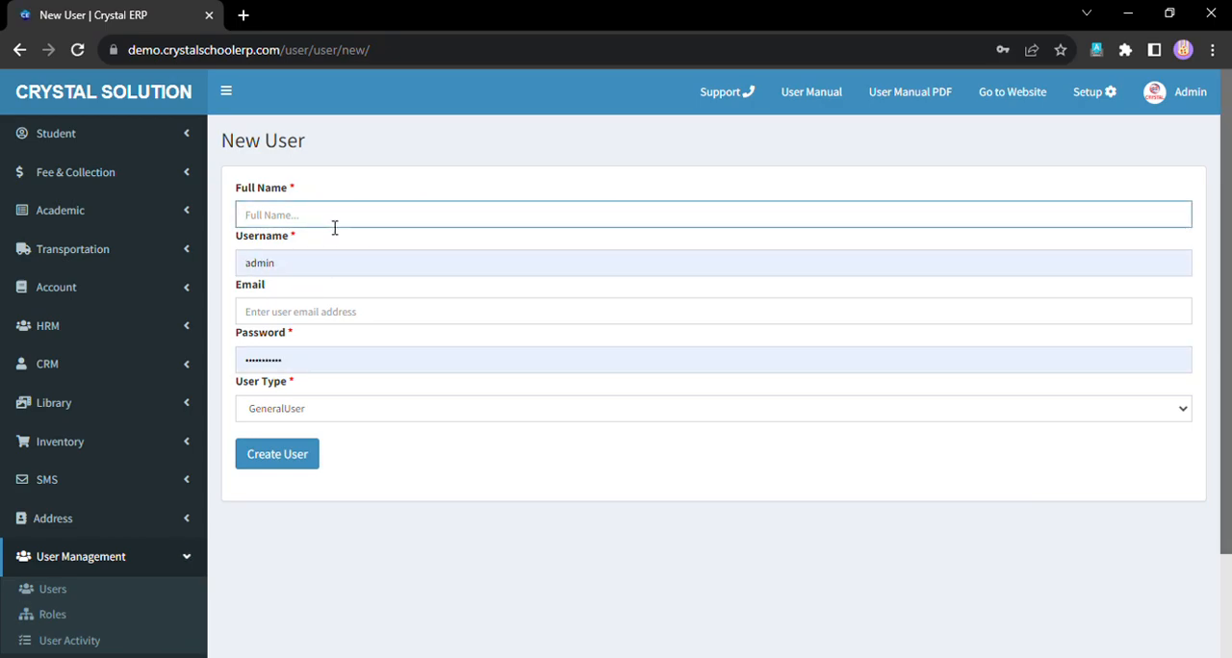
pyautogui.click(330, 277)
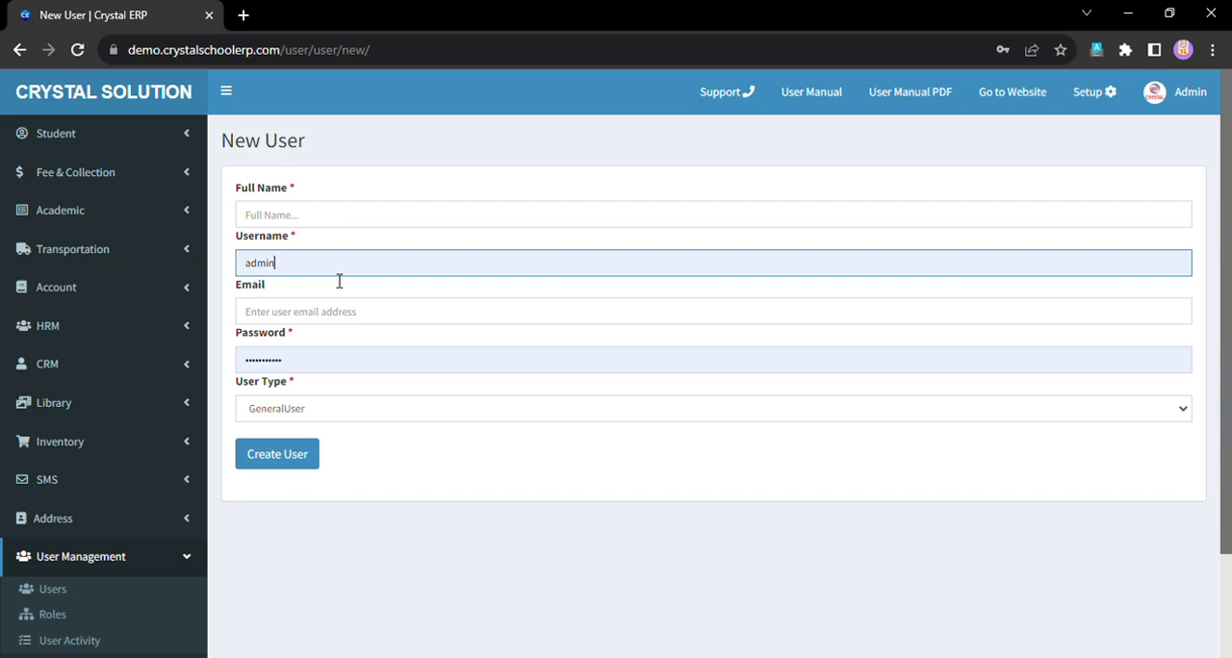
pyautogui.moveTo(315, 277); pyautogui.dragTo(240, 286)
pyautogui.click(298, 313)
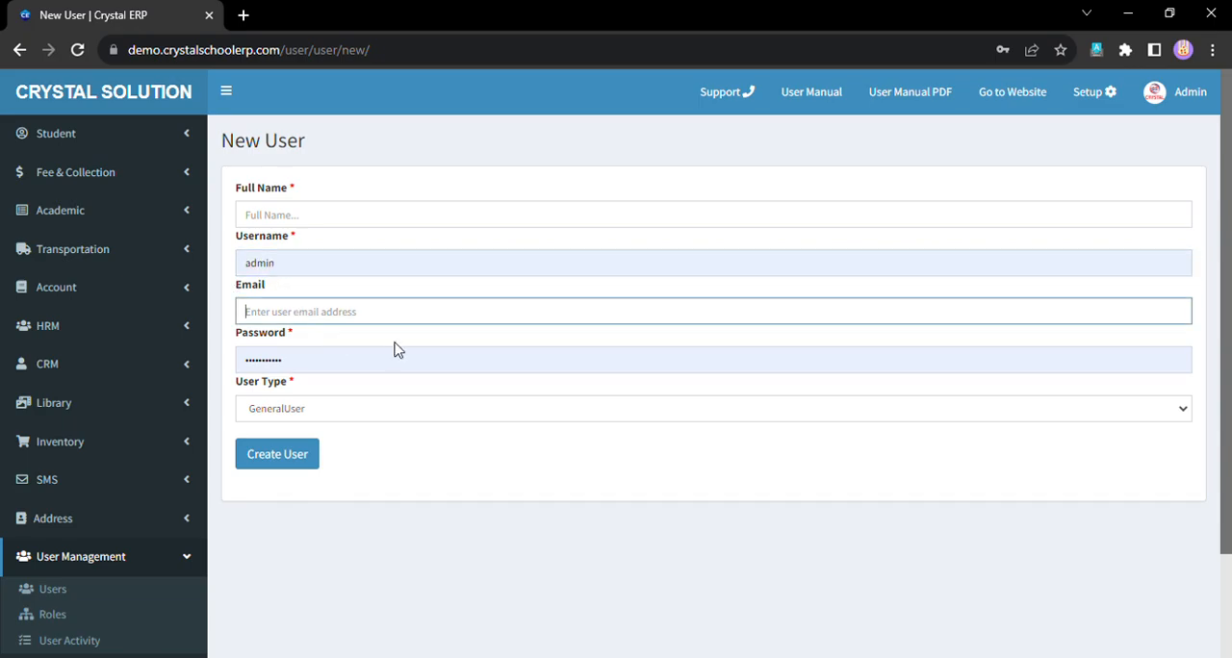
pyautogui.click(301, 342)
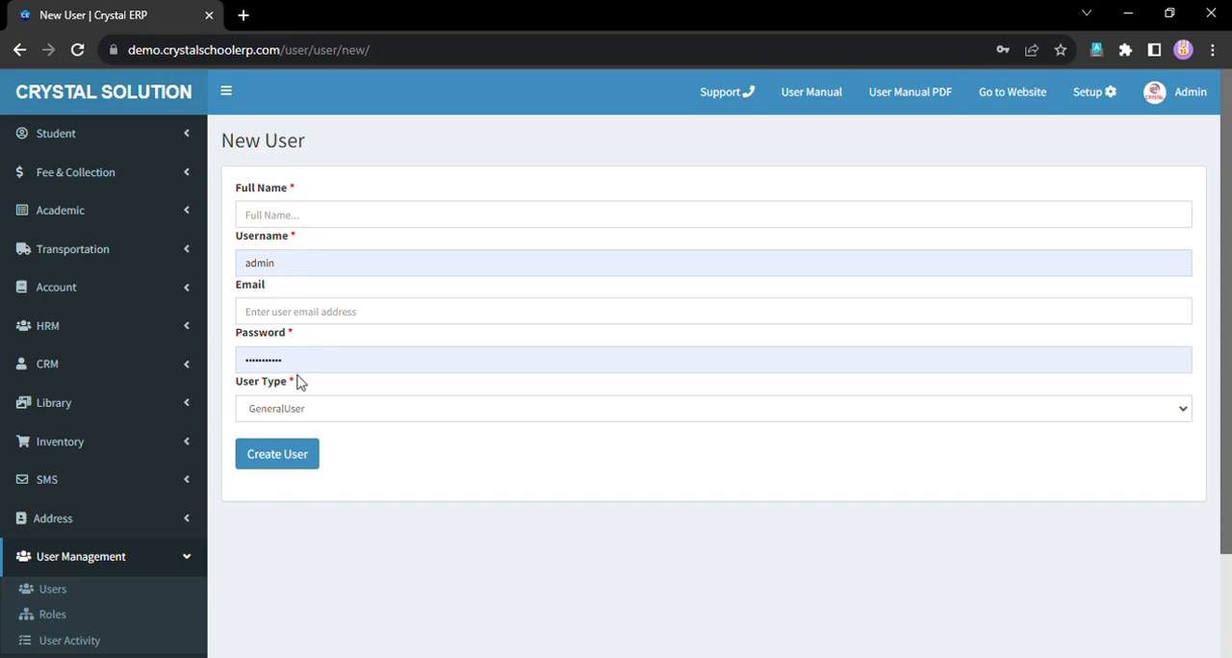
pyautogui.click(324, 219)
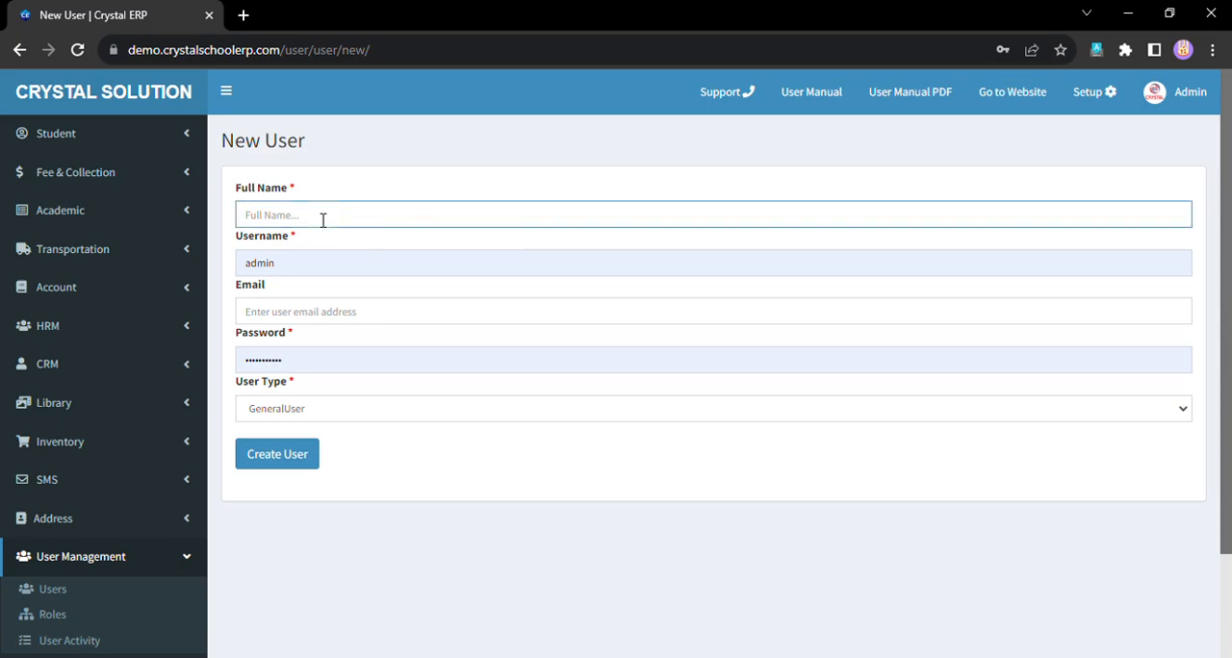
pyautogui.click(319, 267)
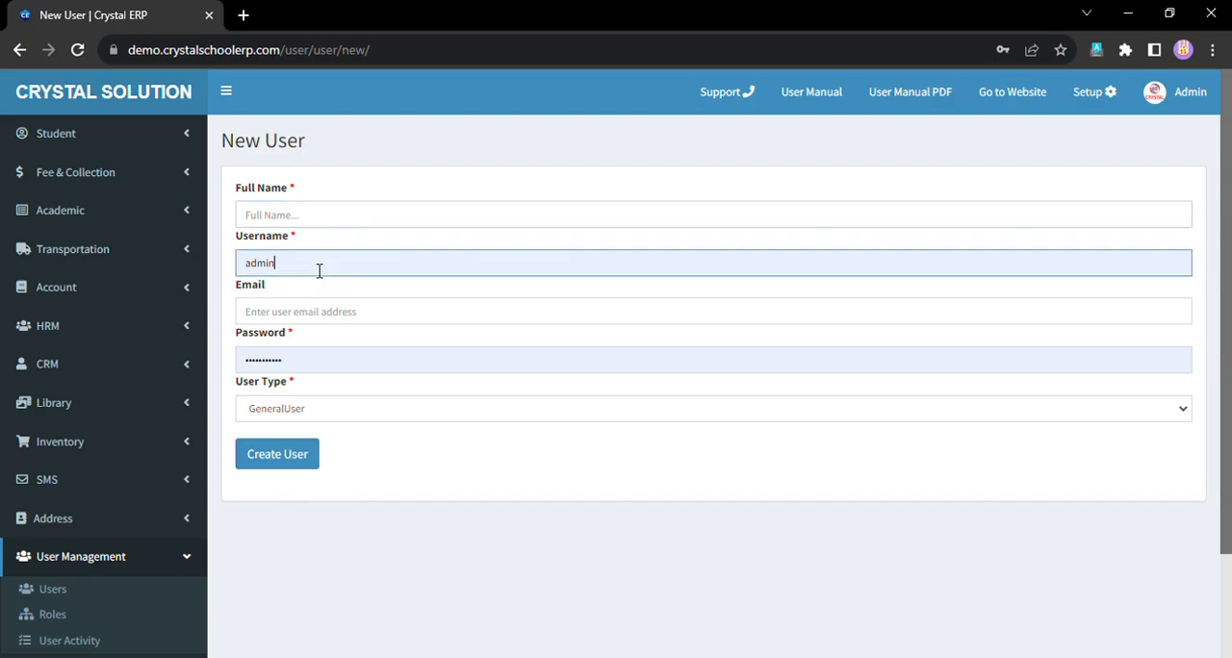
pyautogui.click(295, 318)
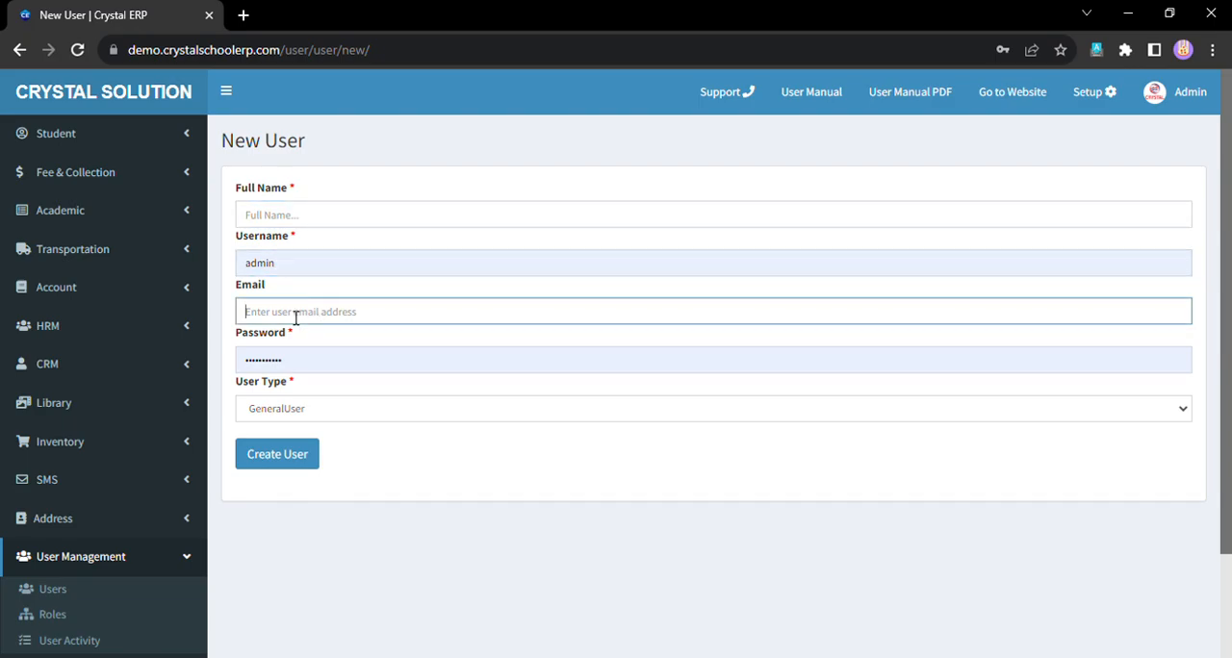
pyautogui.click(302, 360)
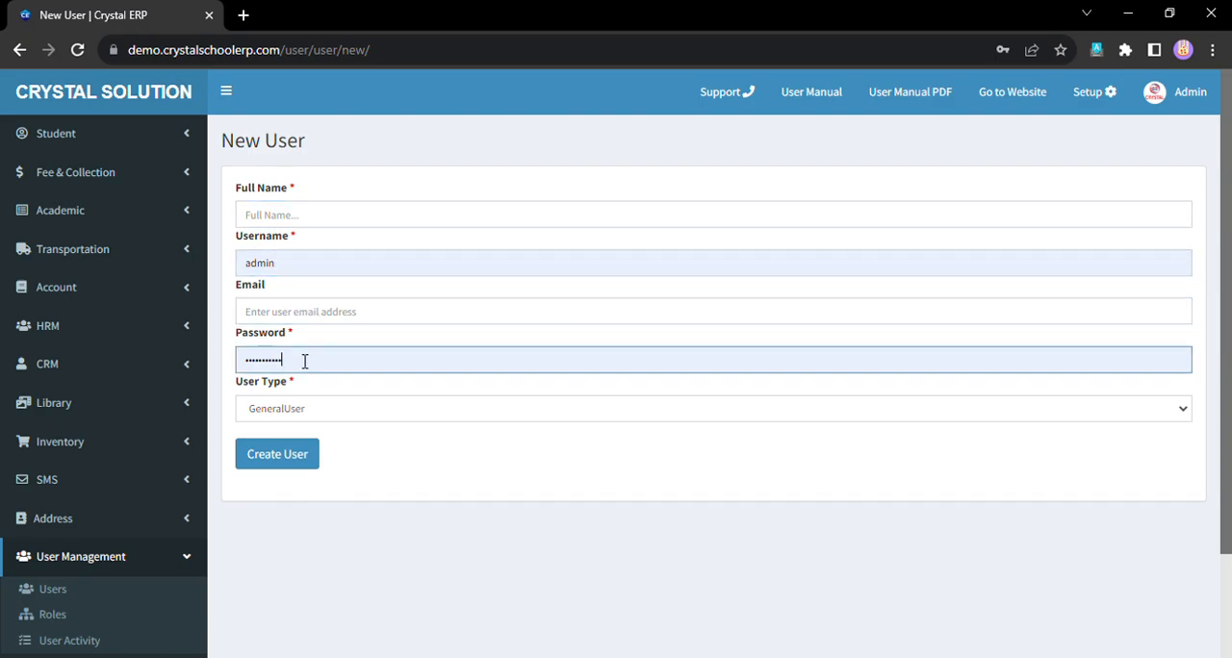
pyautogui.click(292, 412)
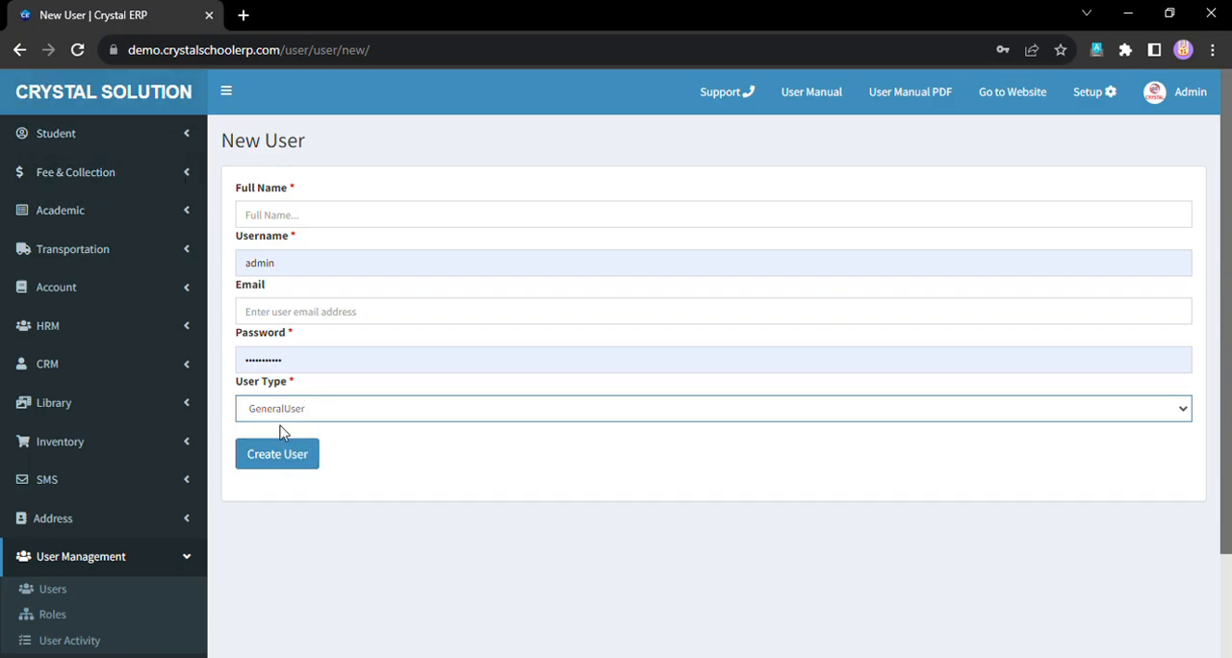
# - Return to the user list, review the listed users' types, and sort the list by status
pyautogui.click(20, 50)
pyautogui.moveTo(310, 414); pyautogui.dragTo(569, 415)
pyautogui.click(628, 414)
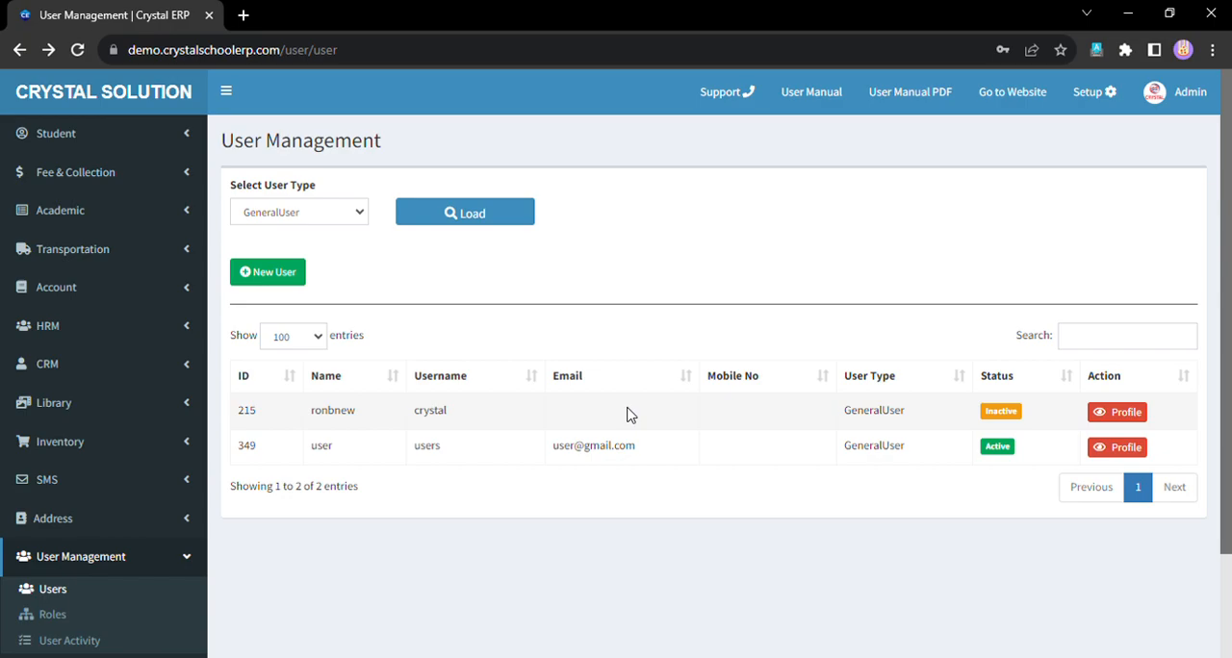
pyautogui.moveTo(844, 410); pyautogui.dragTo(911, 416)
pyautogui.click(739, 472)
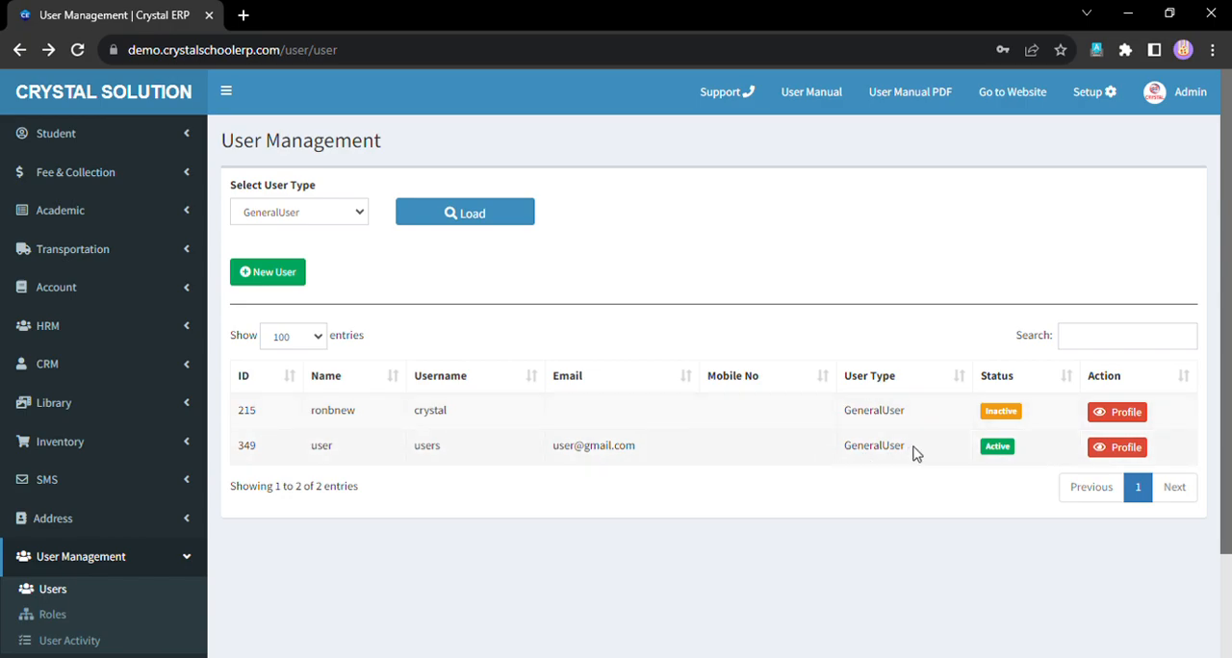
pyautogui.click(1062, 378)
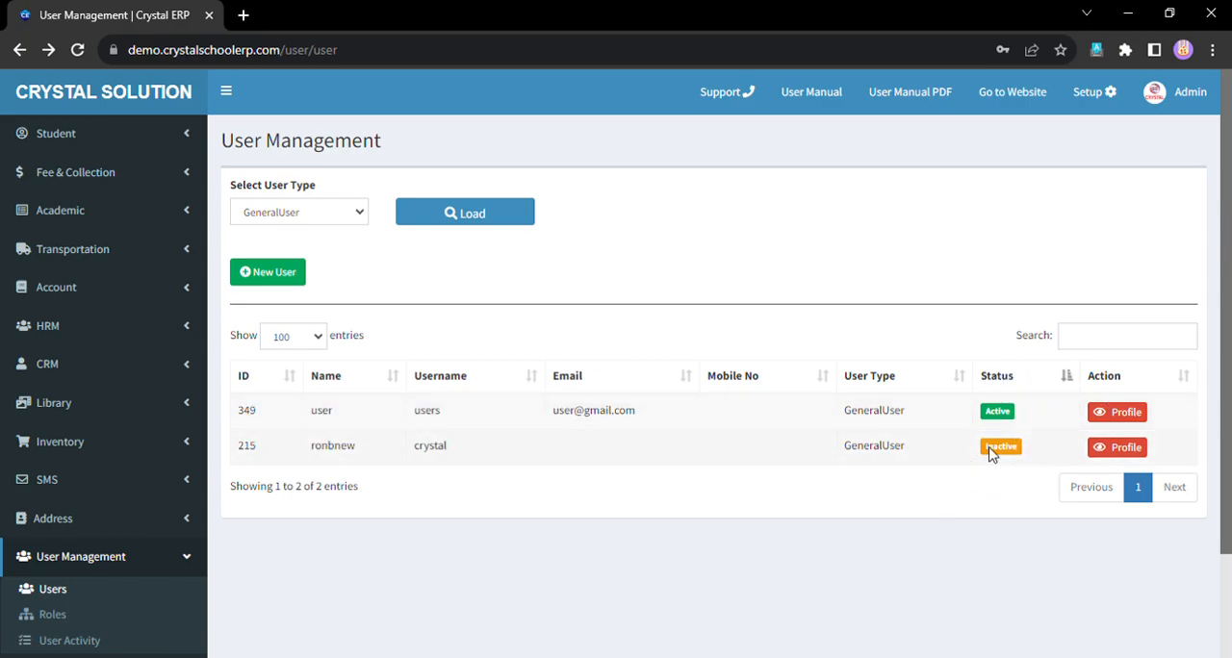
# - Open the active general user's profile and review its full name, username and mobile number fields
pyautogui.click(1125, 412)
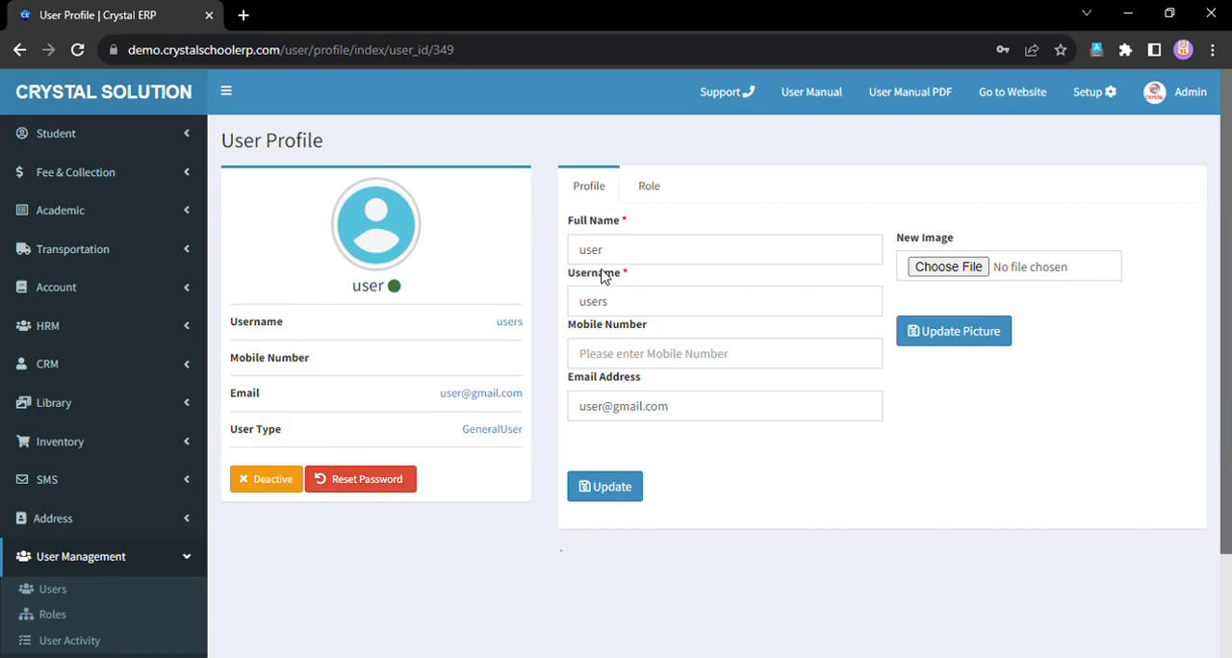
pyautogui.click(621, 306)
pyautogui.click(649, 247)
pyautogui.click(651, 305)
pyautogui.click(632, 355)
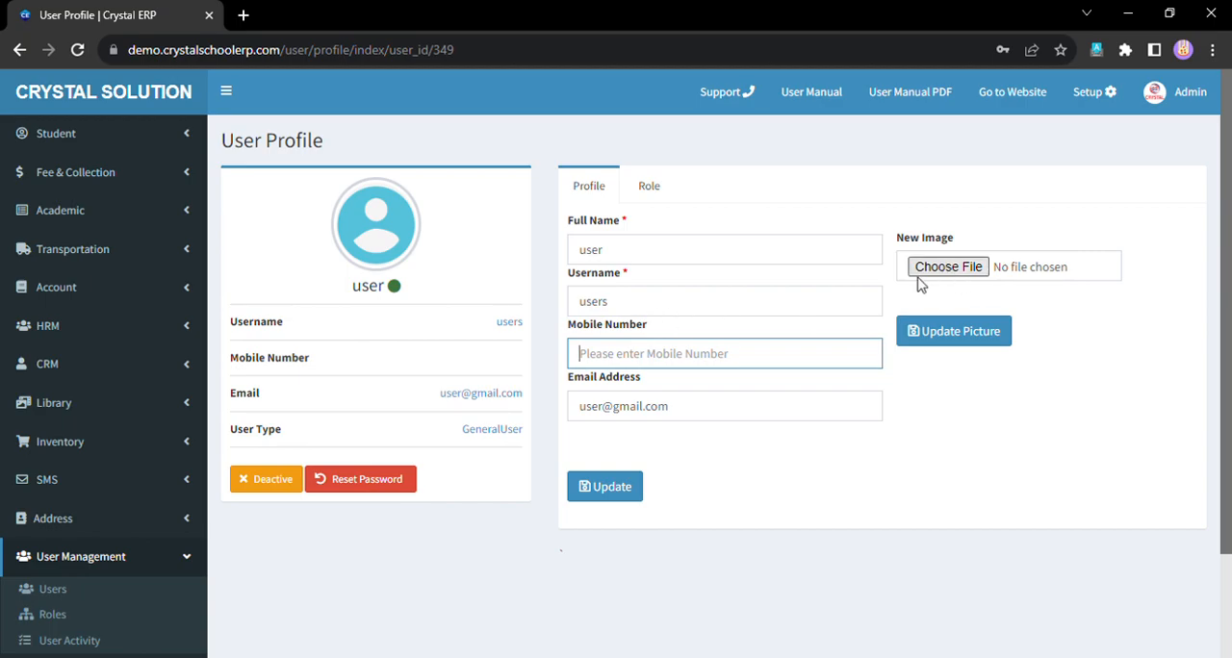
# - Show the roles assigned to this user and look through the roles available for assignment
pyautogui.click(652, 189)
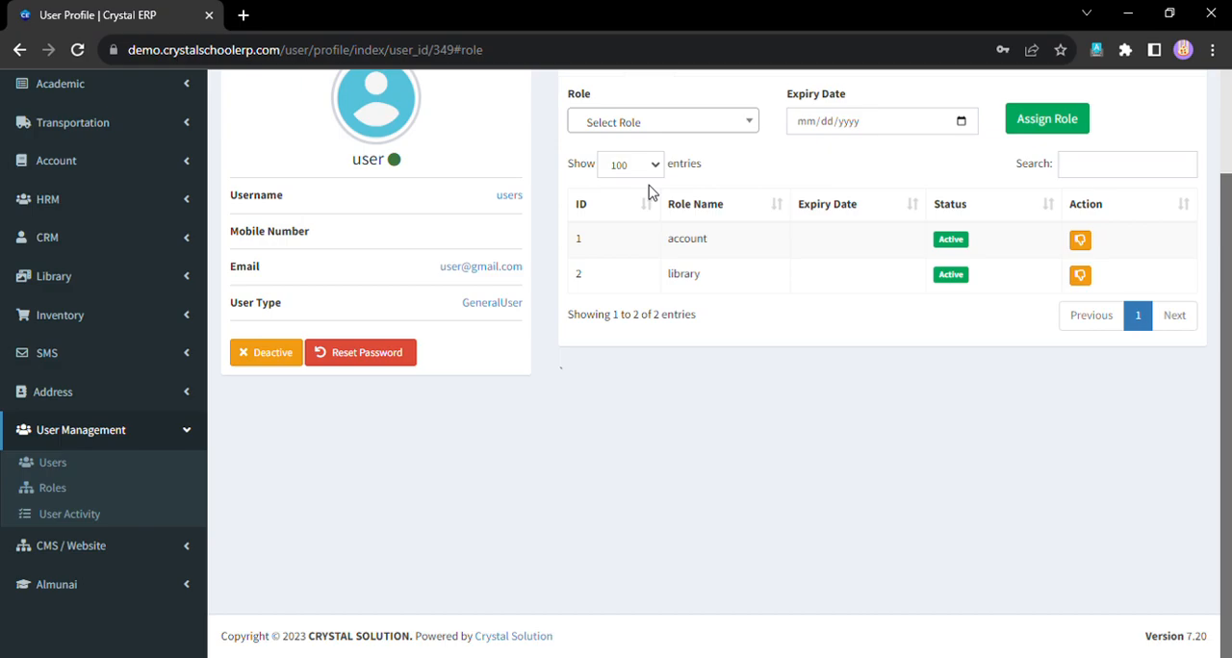
pyautogui.scroll(1, 664, 299)
pyautogui.click(664, 248)
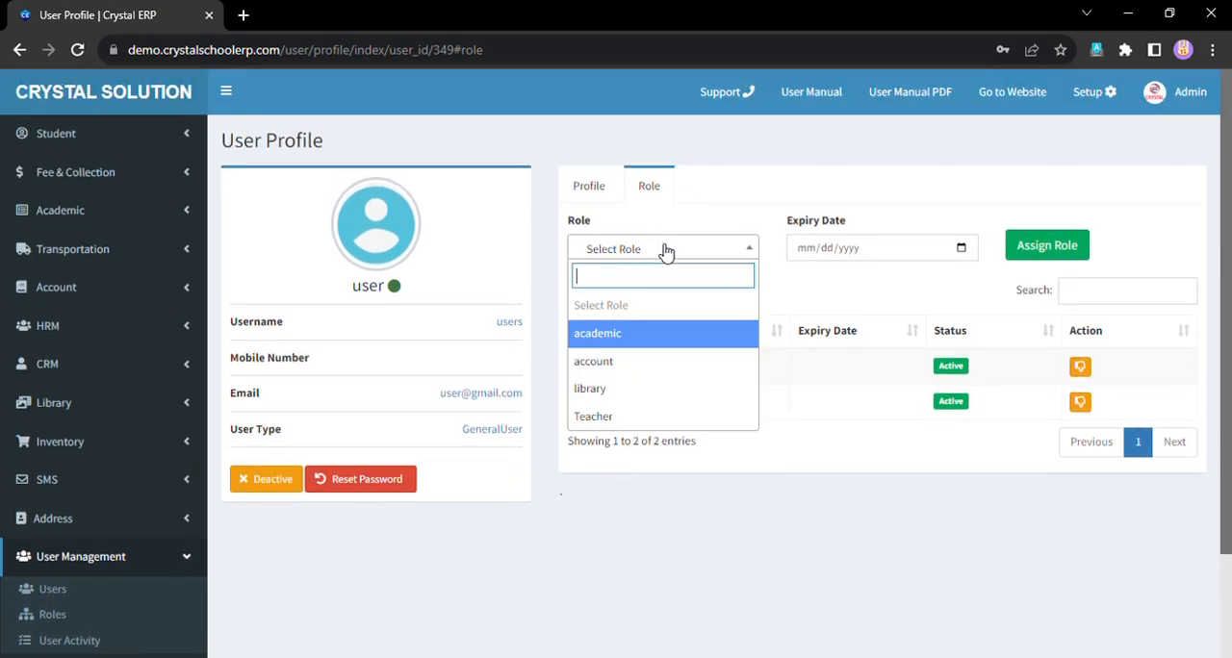
pyautogui.scroll(-1, 19, 531)
pyautogui.scroll(-1, 20, 531)
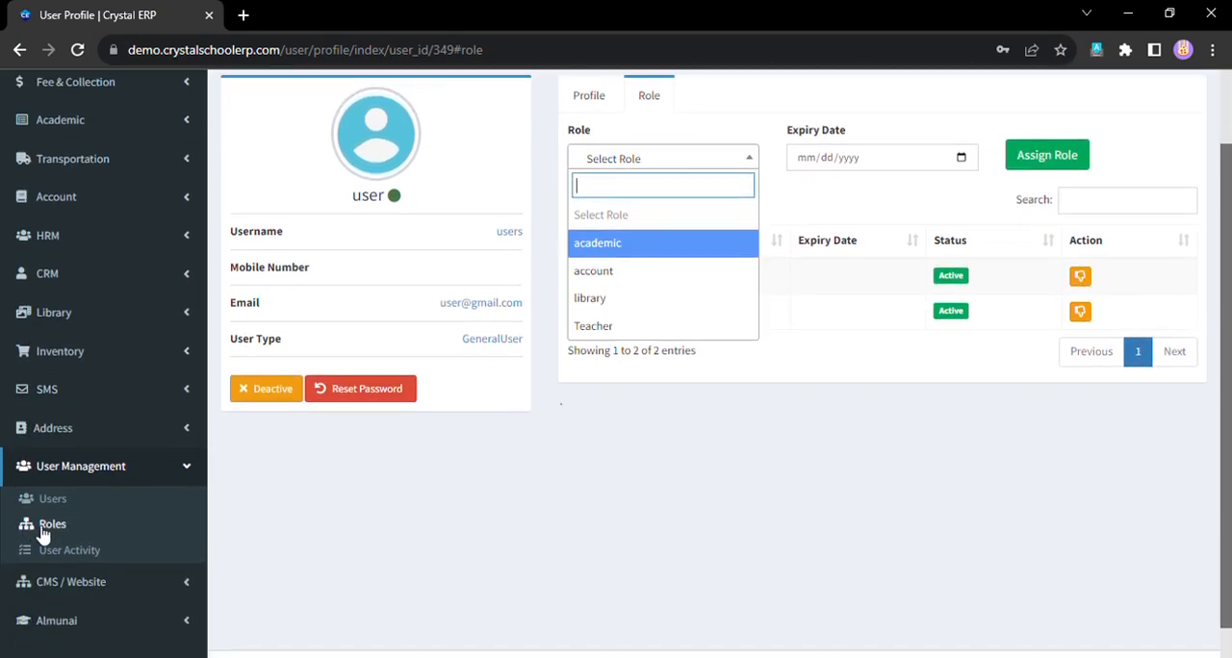
# - Open role management in a new browser tab and view the users who can be assigned the academic role
pyautogui.middleClick(42, 534)
pyautogui.click(385, 12)
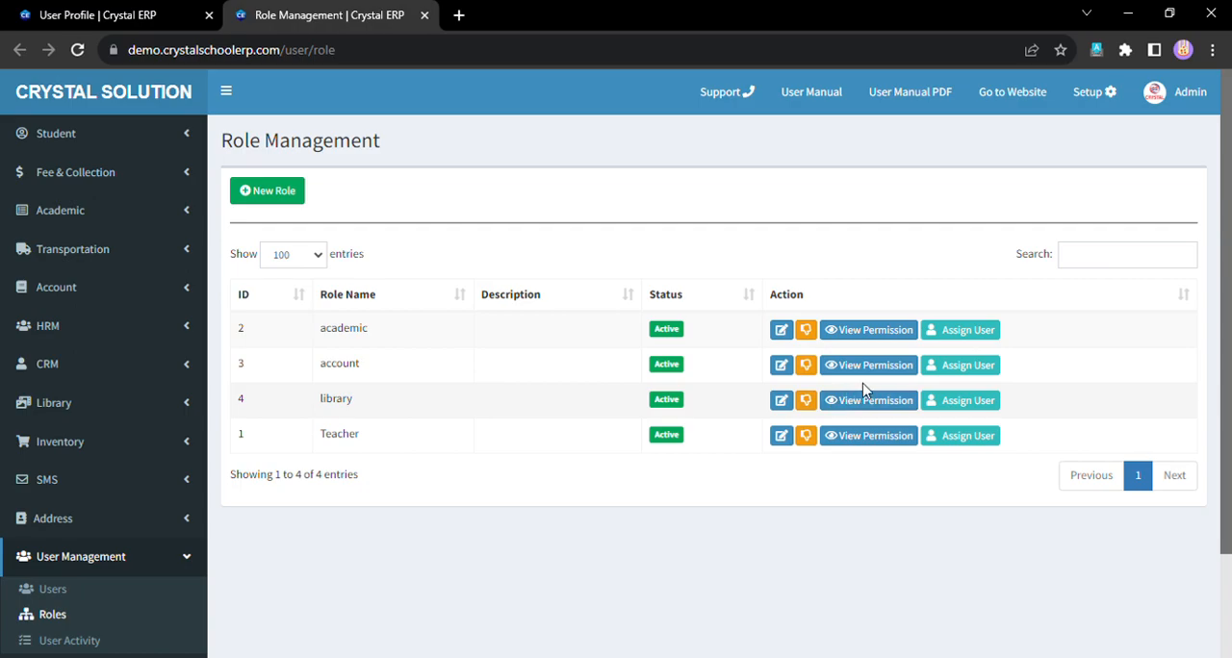
pyautogui.click(952, 337)
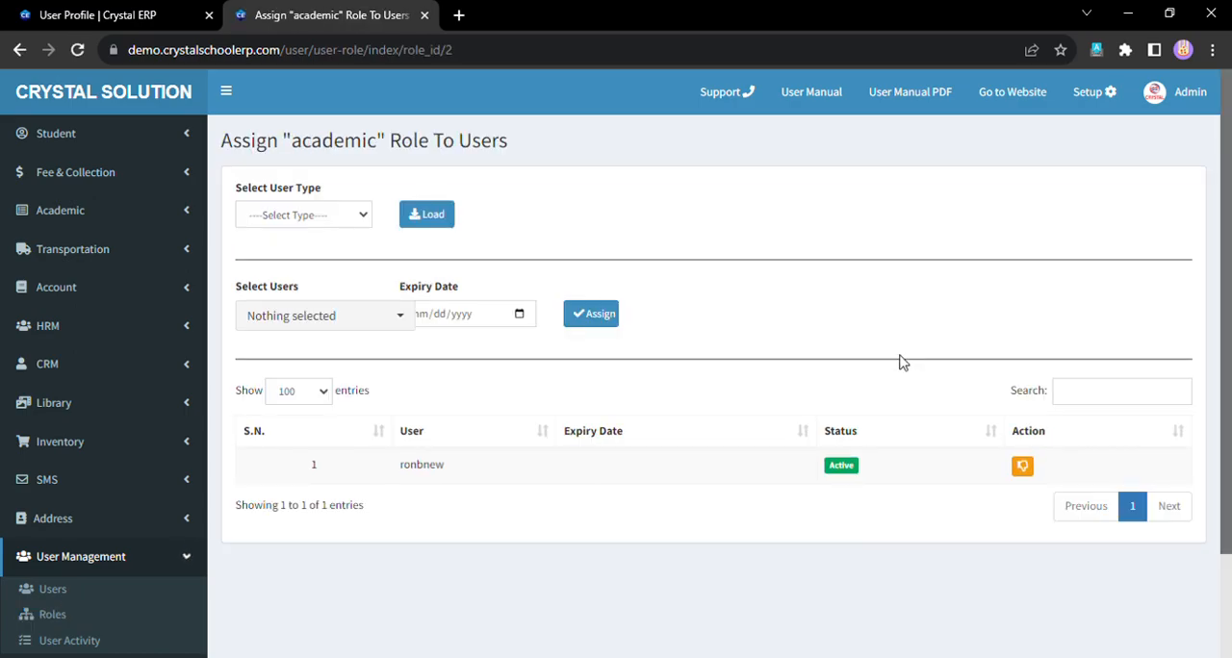
pyautogui.click(330, 320)
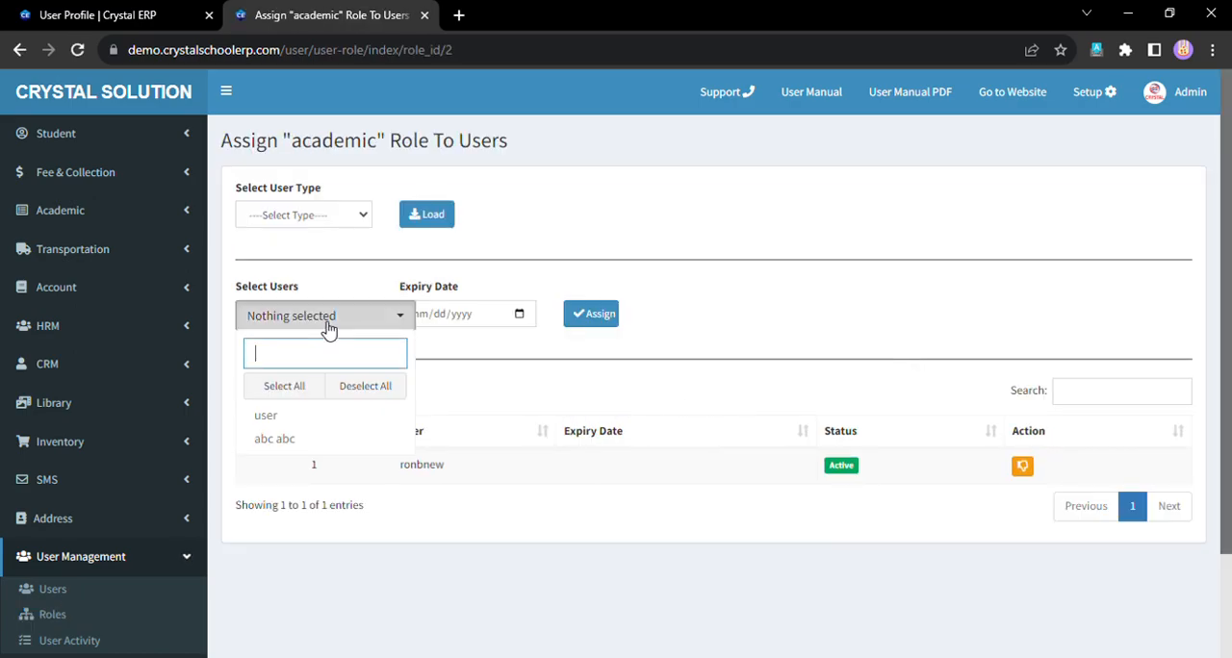
pyautogui.click(521, 415)
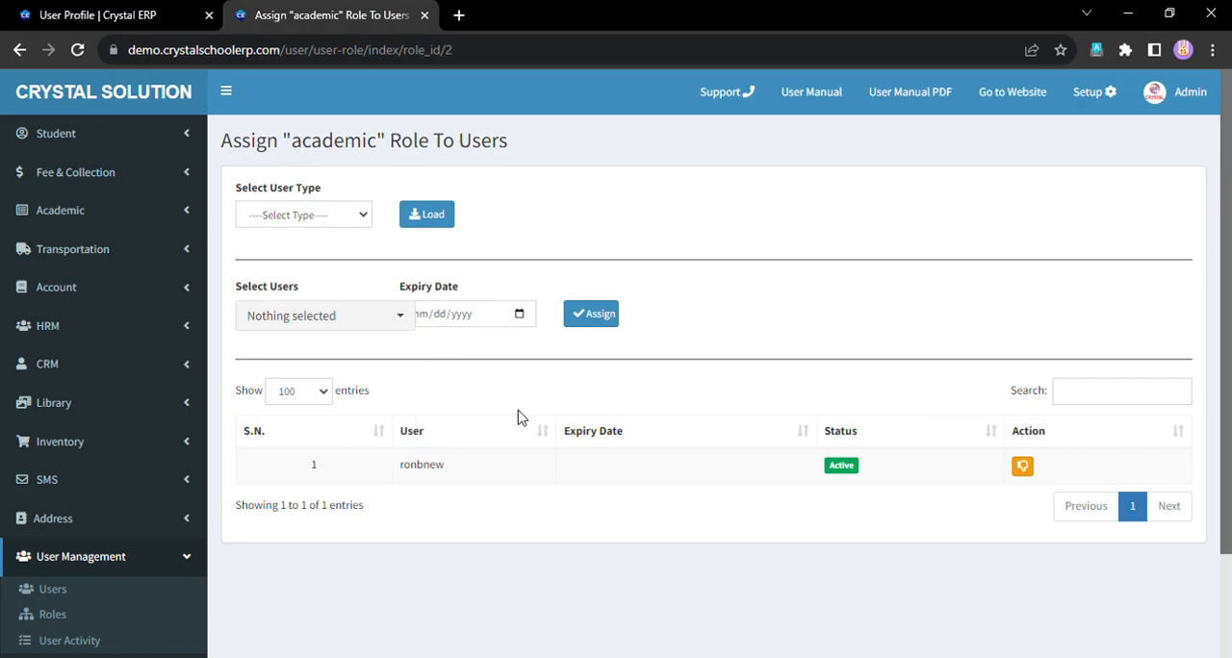
# - Return to the user profile and assign the academic role to the user without an expiry date
pyautogui.click(165, 12)
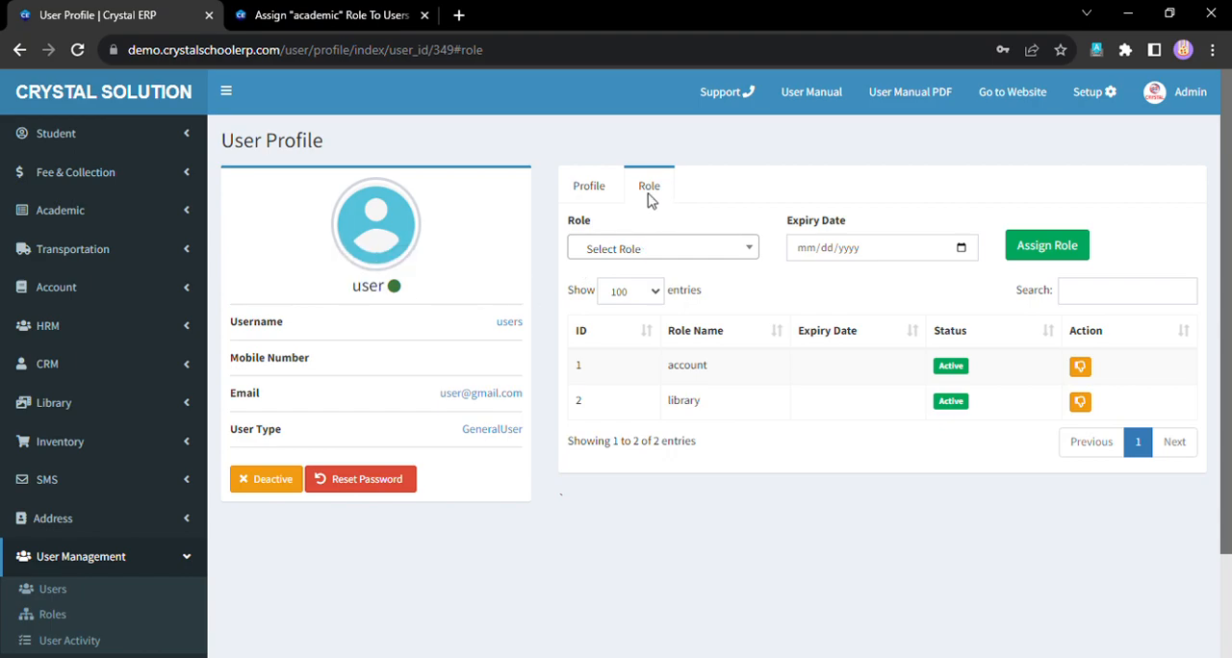
pyautogui.click(651, 251)
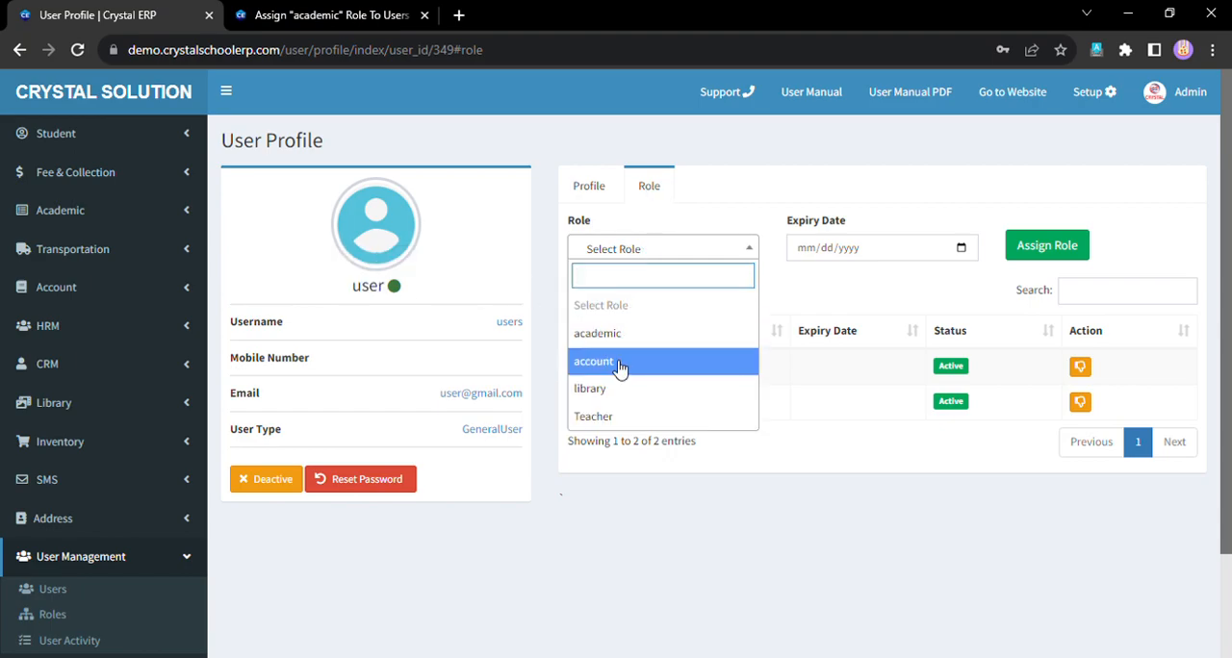
pyautogui.scroll(-1, 646, 366)
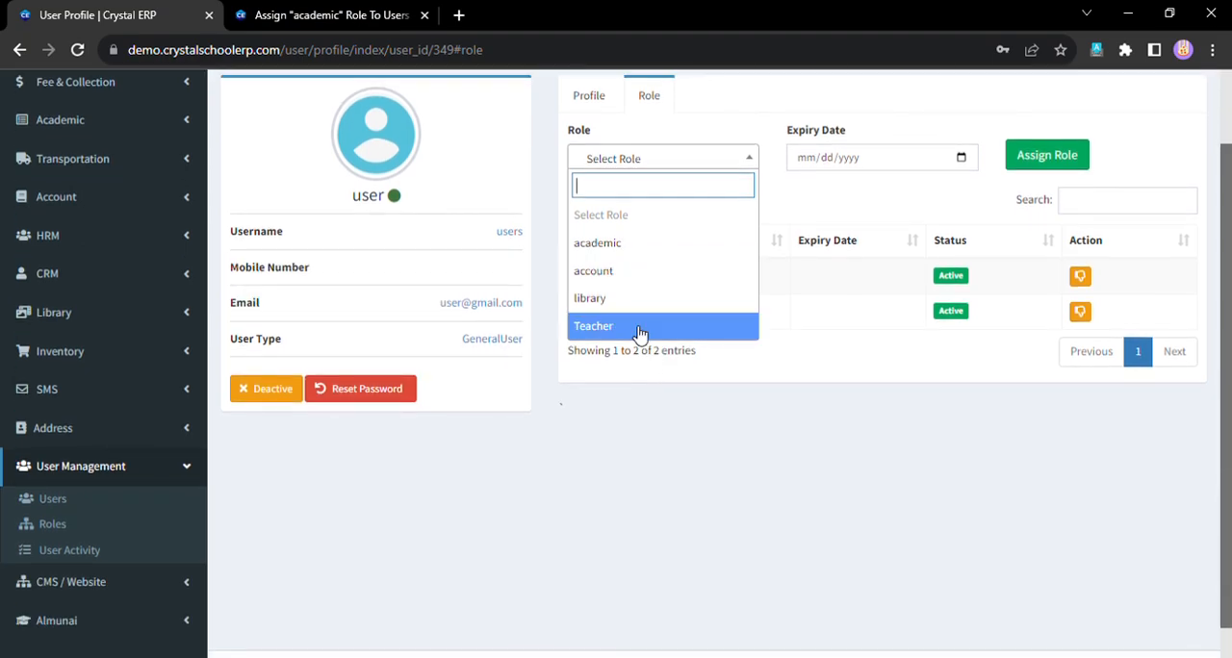
pyautogui.click(636, 250)
pyautogui.click(675, 252)
pyautogui.scroll(1, 860, 205)
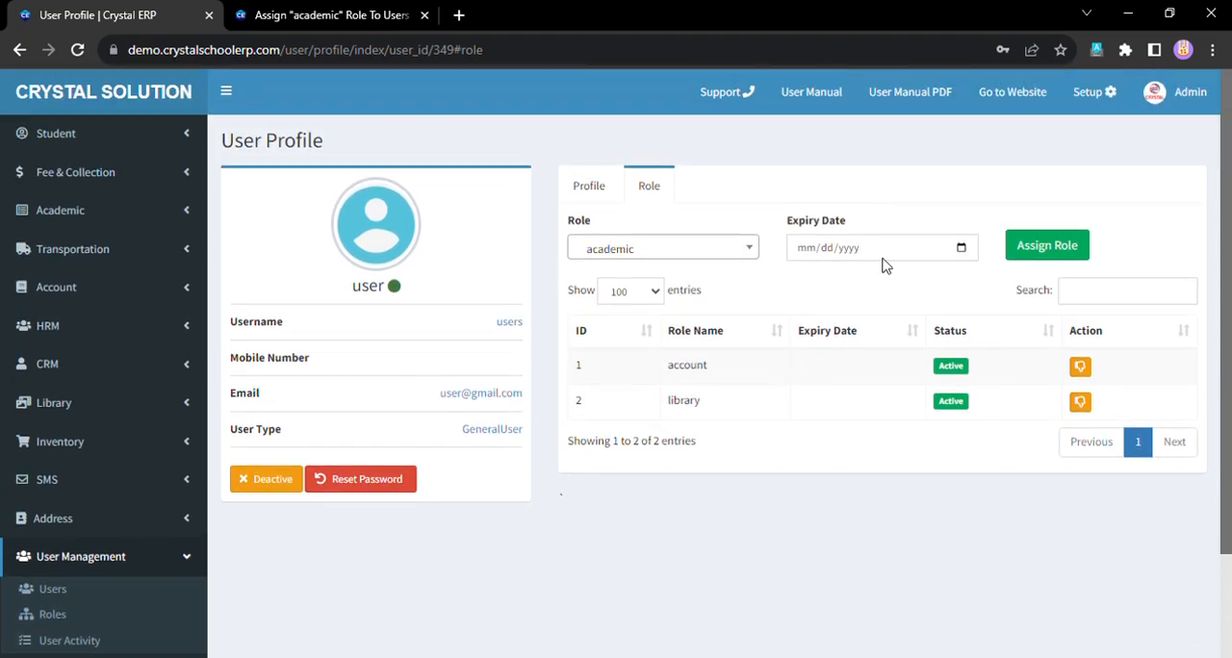
pyautogui.click(1057, 252)
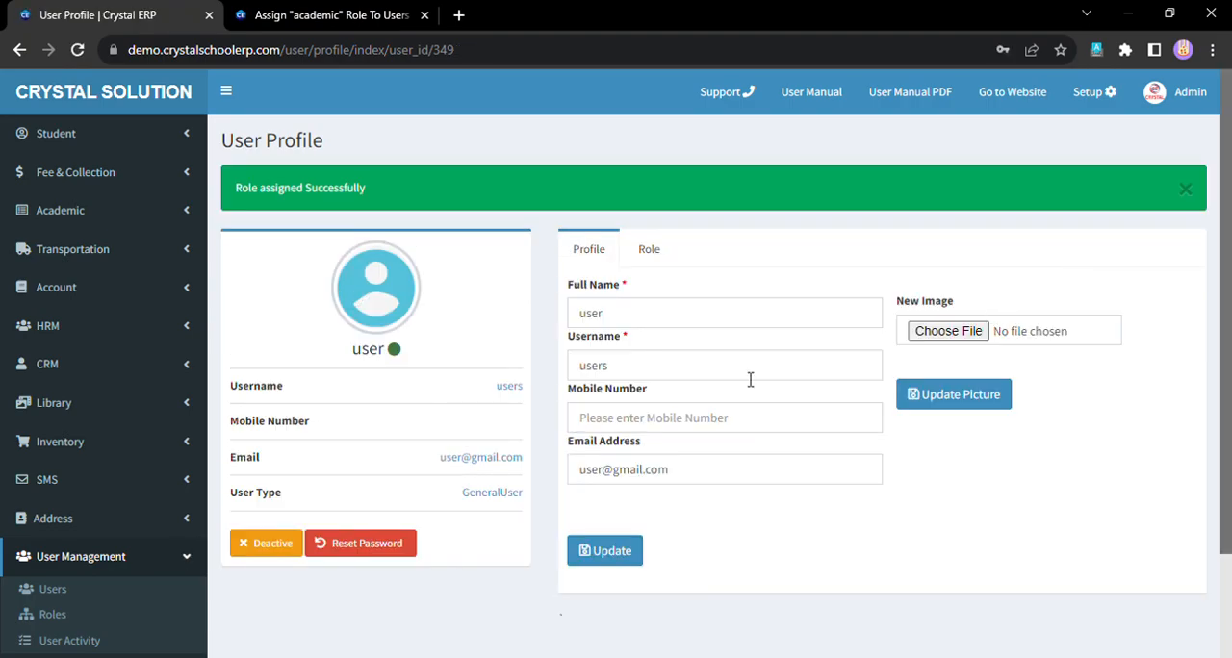
# - Check the user's assigned roles and look at the expiry date field for role assignment
pyautogui.click(651, 250)
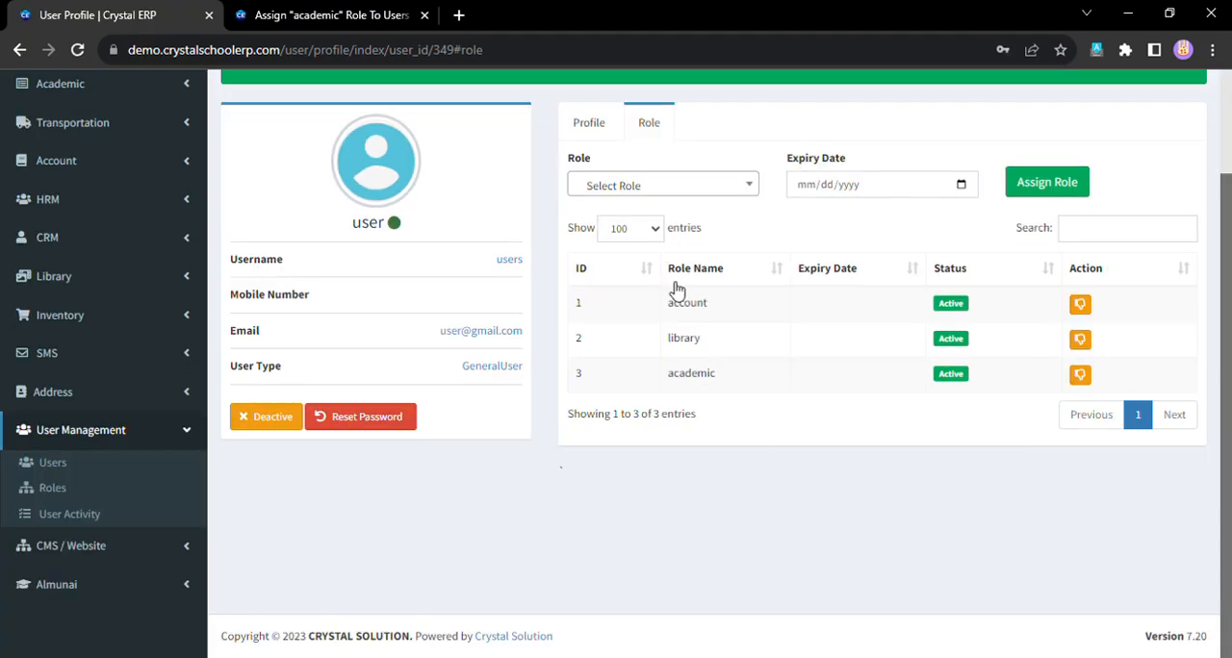
pyautogui.click(874, 186)
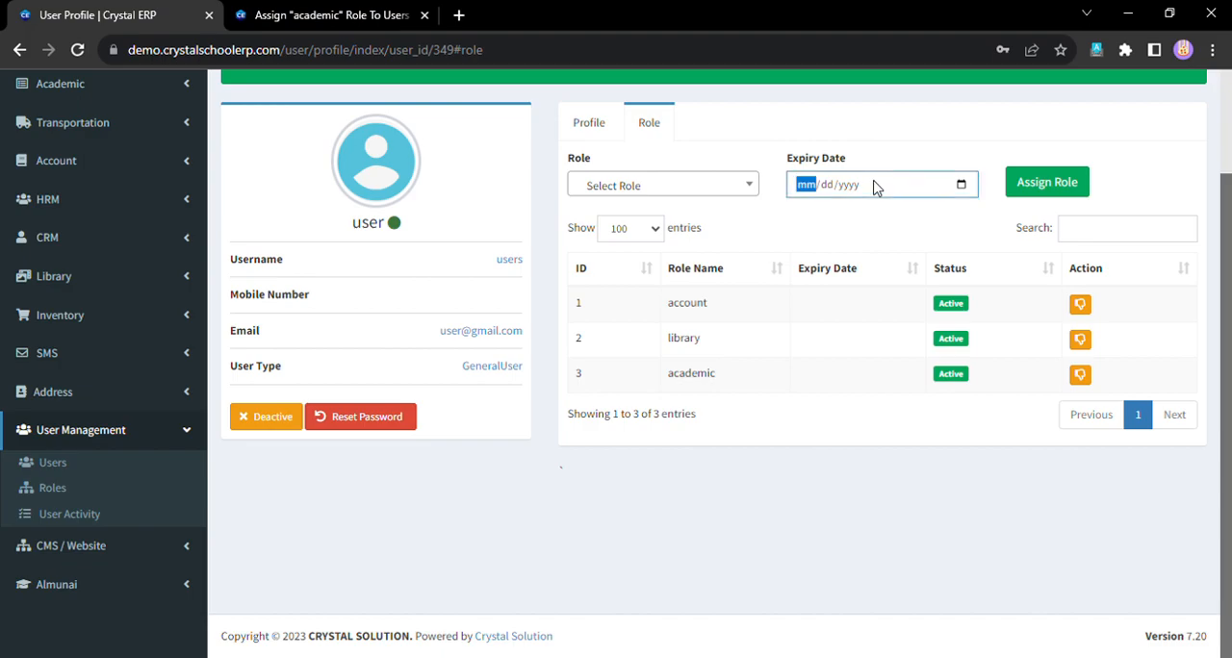
pyautogui.click(903, 131)
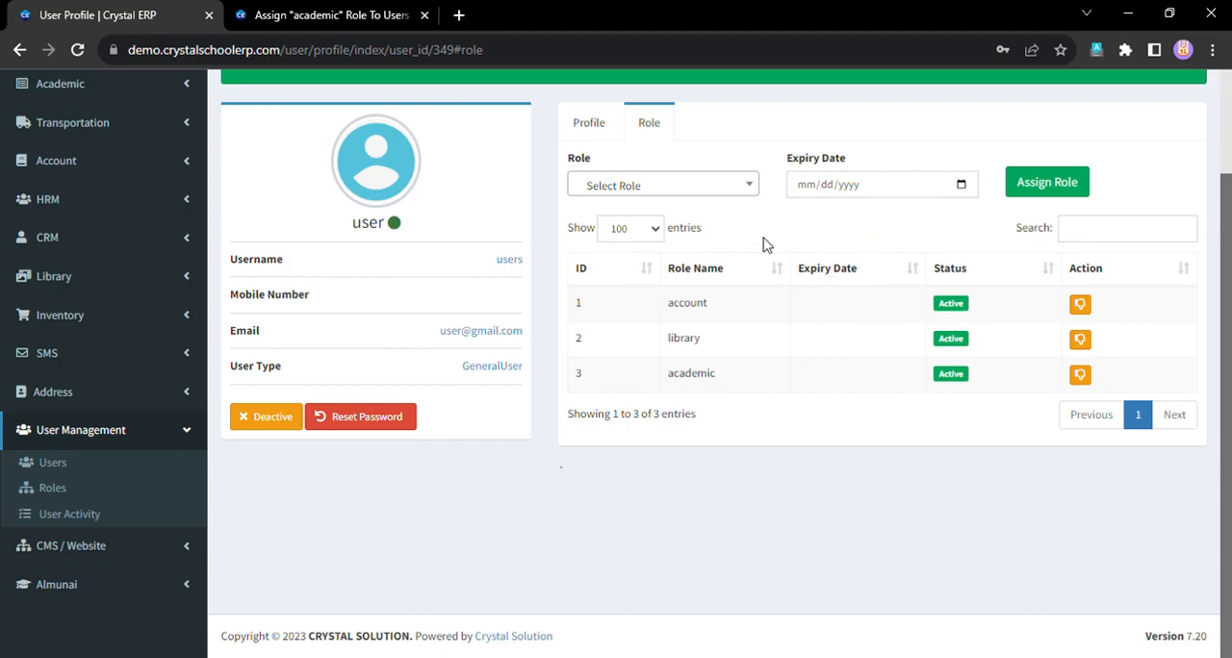
# - Deactivate the account role in the user's assigned roles and show the role list again
pyautogui.moveTo(663, 309); pyautogui.dragTo(715, 307)
pyautogui.moveTo(664, 339); pyautogui.dragTo(875, 358)
pyautogui.click(876, 360)
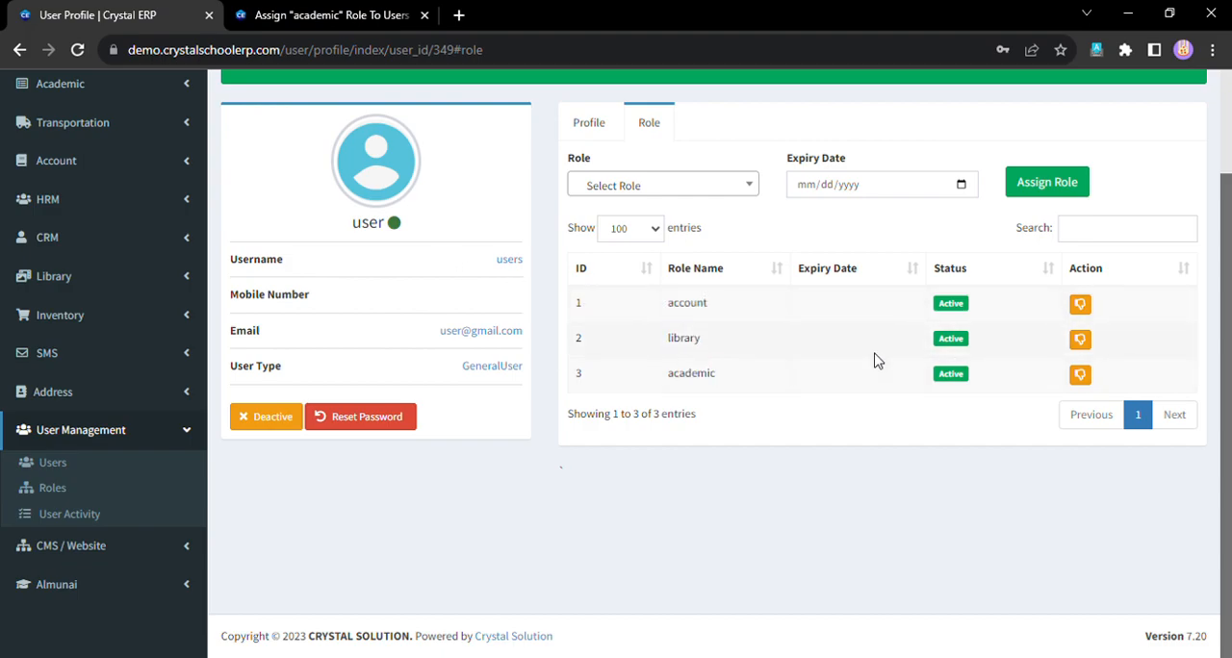
pyautogui.click(1081, 304)
pyautogui.click(586, 384)
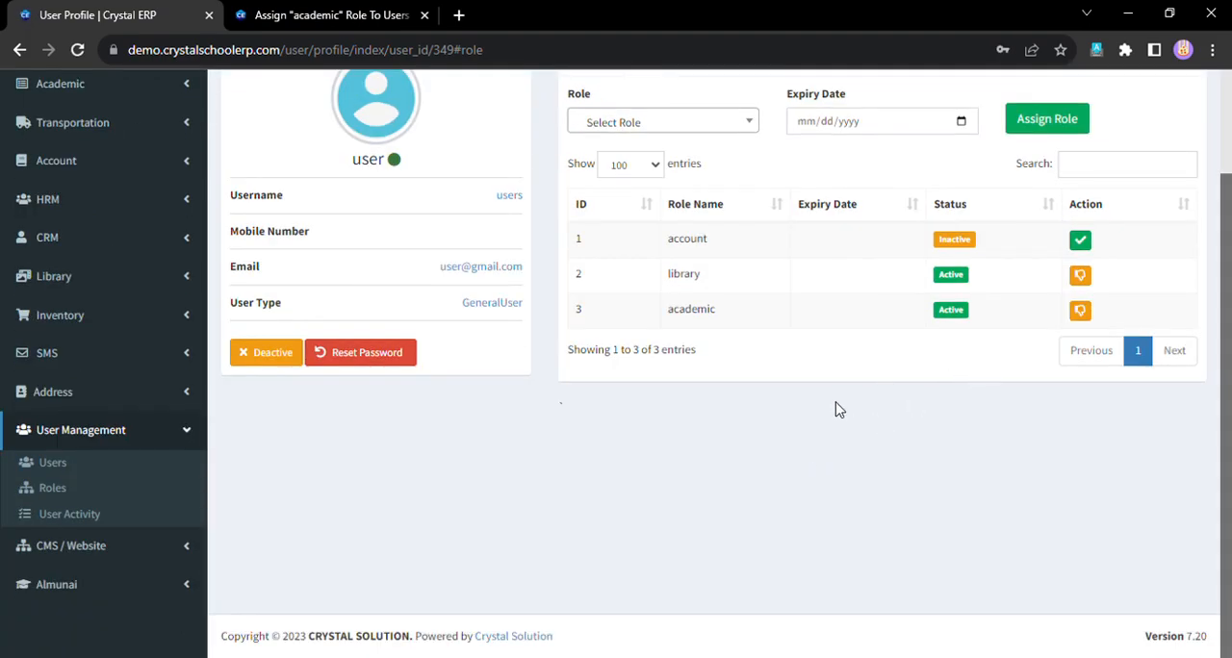
# - Open the account role's permissions from role management and review the permissions in the Academic section
pyautogui.scroll(2, 837, 407)
pyautogui.scroll(-2, 440, 496)
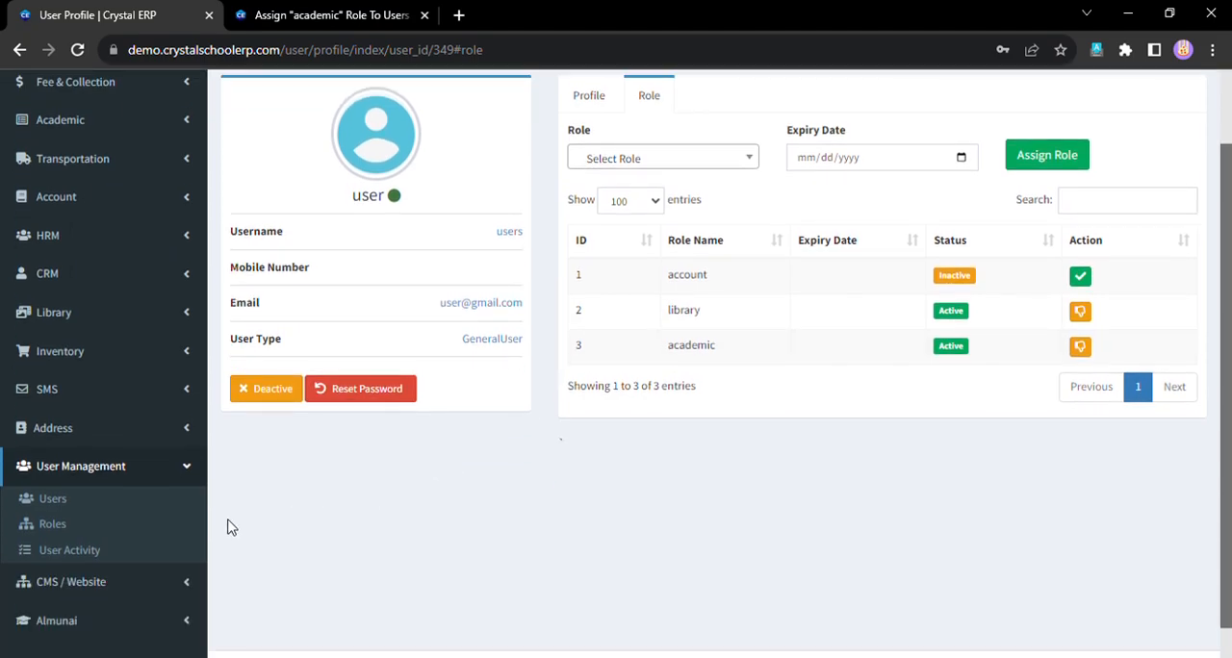
pyautogui.click(54, 524)
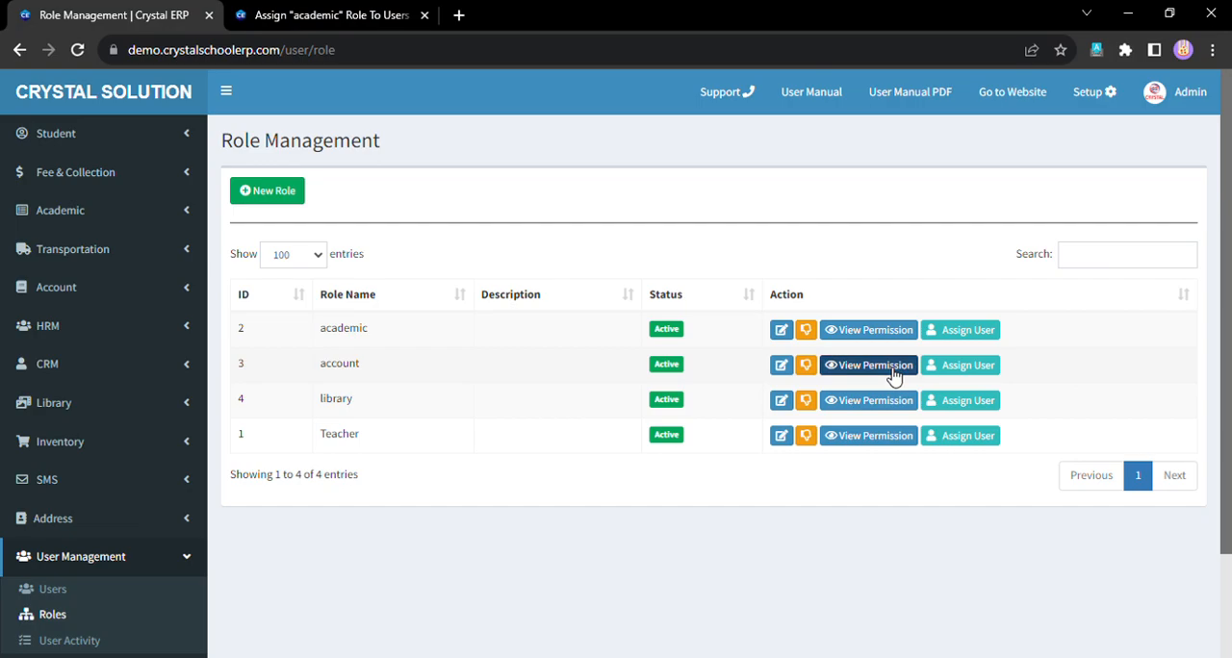
pyautogui.click(893, 376)
pyautogui.scroll(-2, 613, 401)
pyautogui.scroll(2, 614, 401)
pyautogui.scroll(-12, 652, 399)
pyautogui.scroll(12, 847, 399)
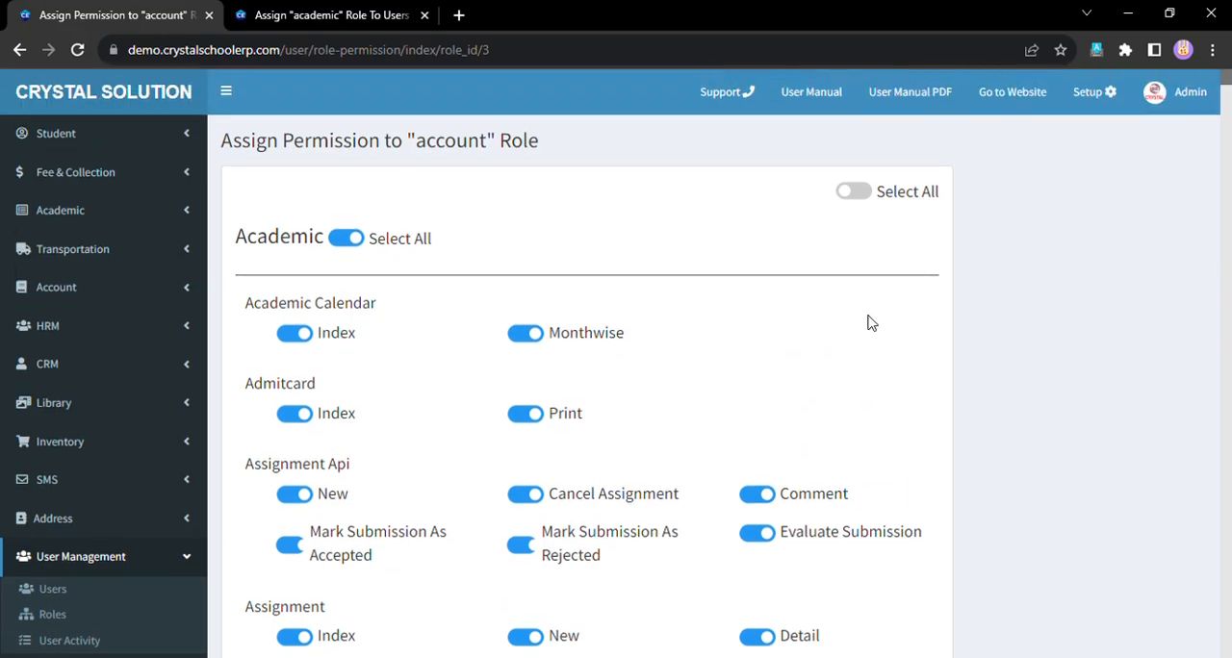
pyautogui.scroll(-12, 803, 388)
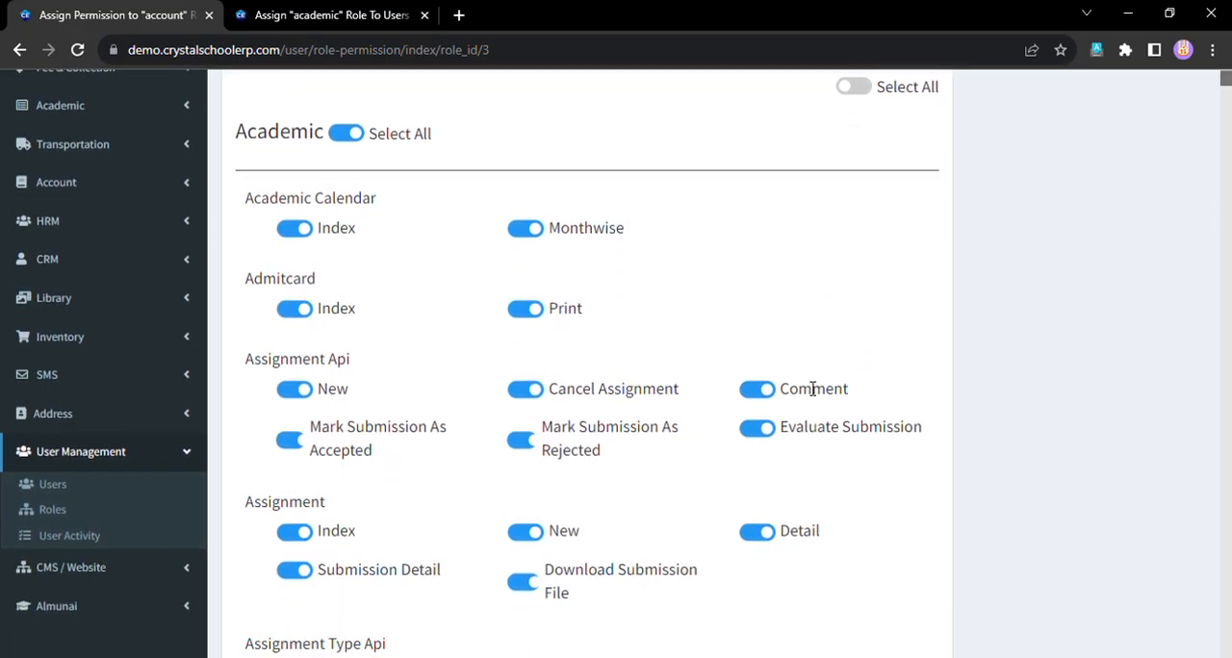
# - Look through the account role's permission list, including the course plan and exam routine permissions
pyautogui.scroll(-12, 803, 388)
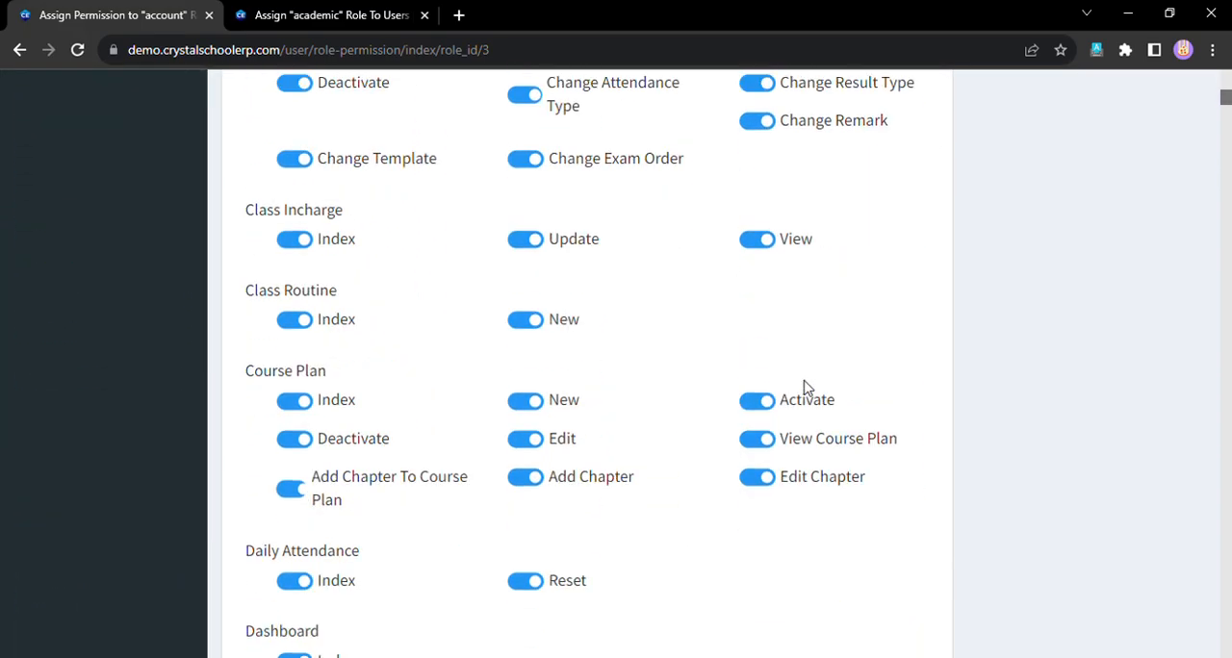
pyautogui.scroll(15, 807, 388)
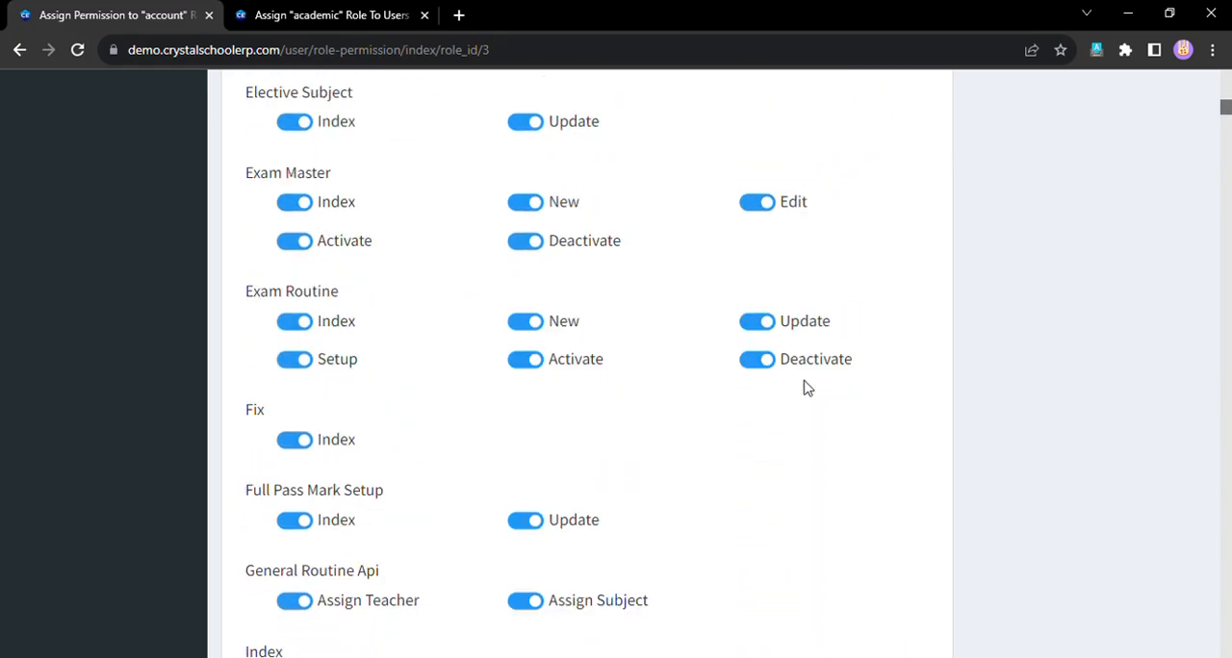
pyautogui.scroll(2, 765, 358)
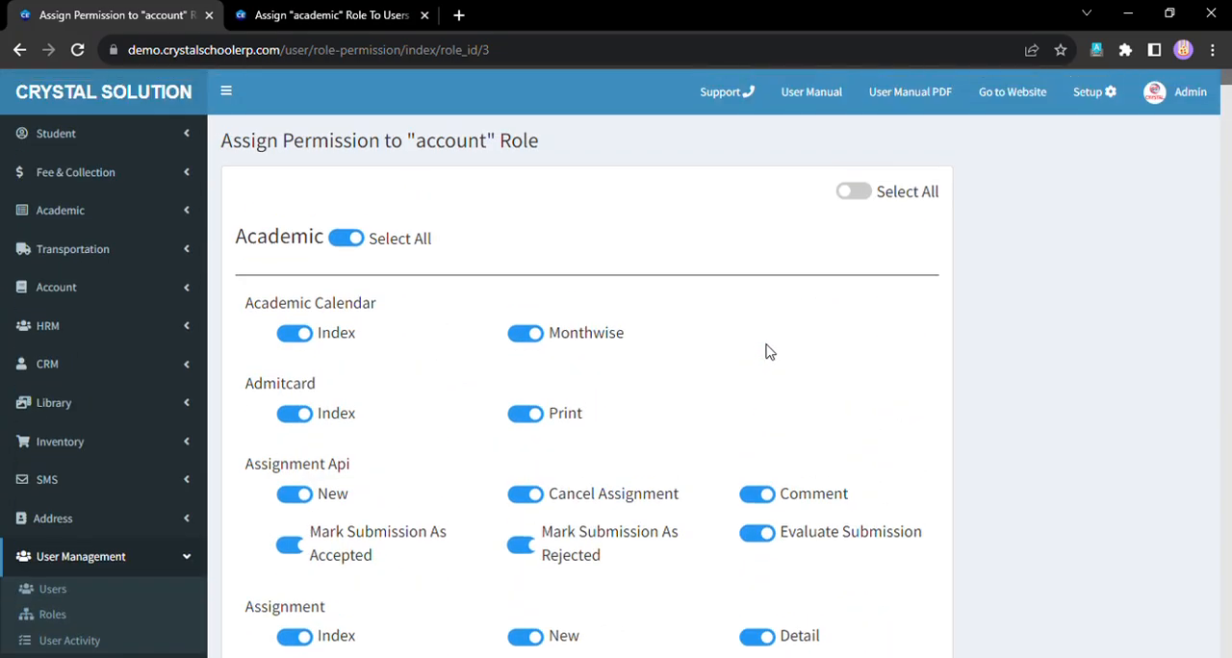
# - Open demo.crystalschoolerp.com in a new browser tab and go to the ERP panel's dashboard
pyautogui.click(347, 14)
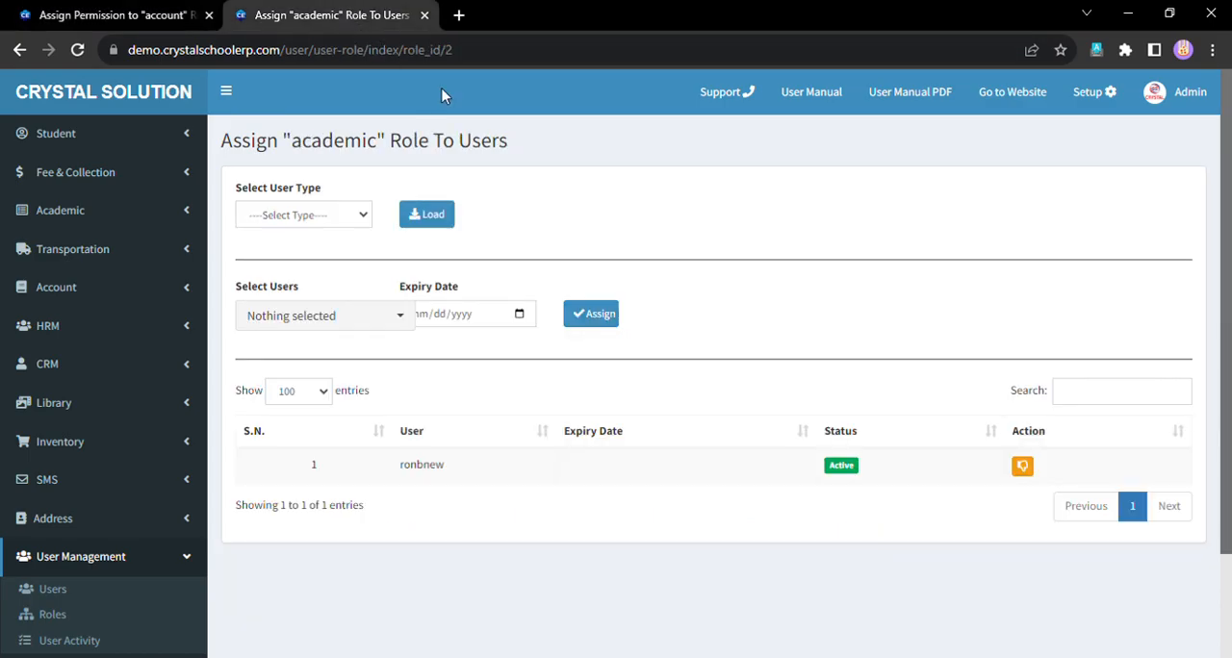
pyautogui.click(459, 15)
pyautogui.write('demo')
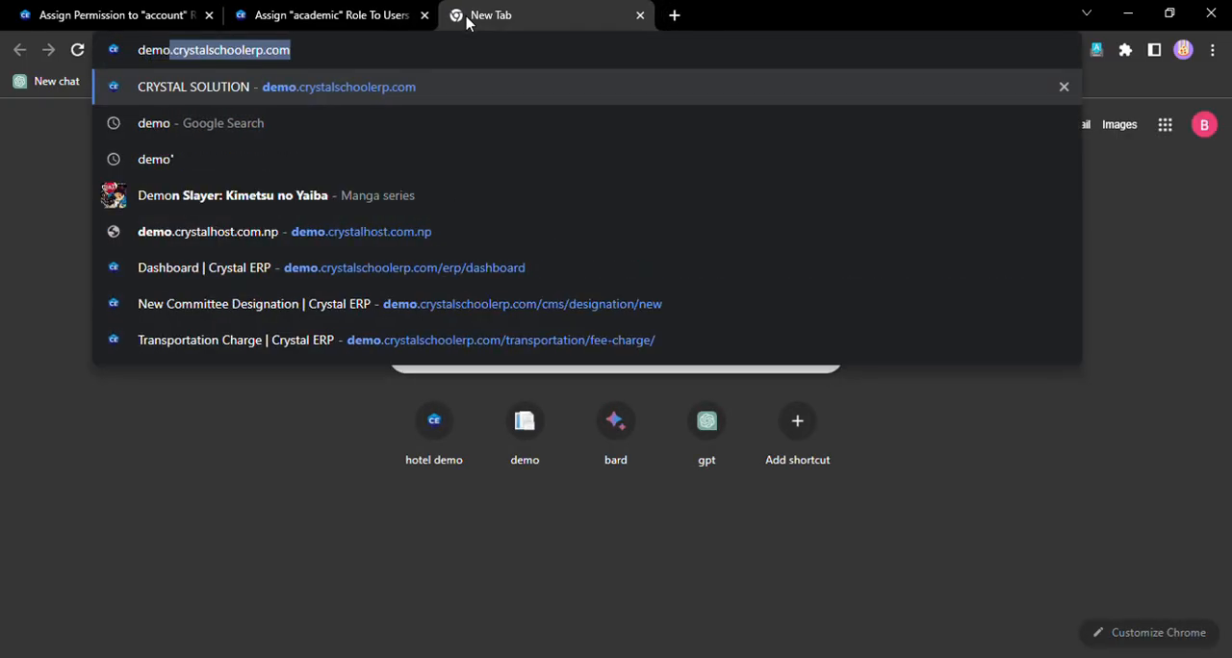
pyautogui.press('Return')
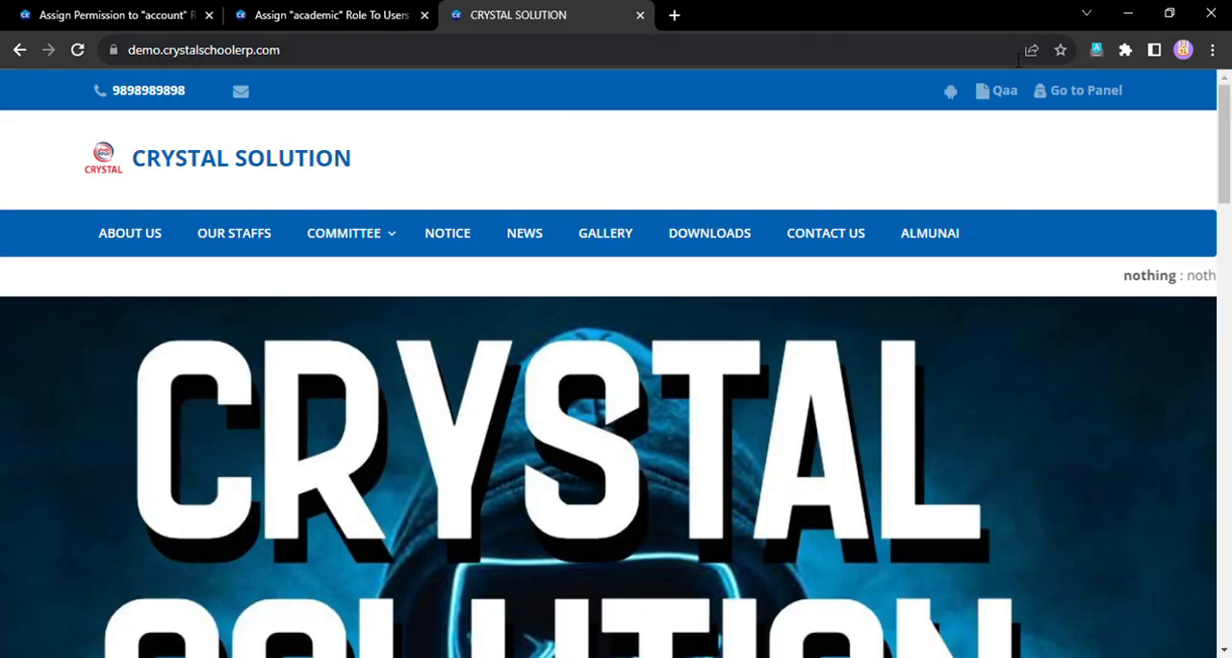
pyautogui.click(1112, 91)
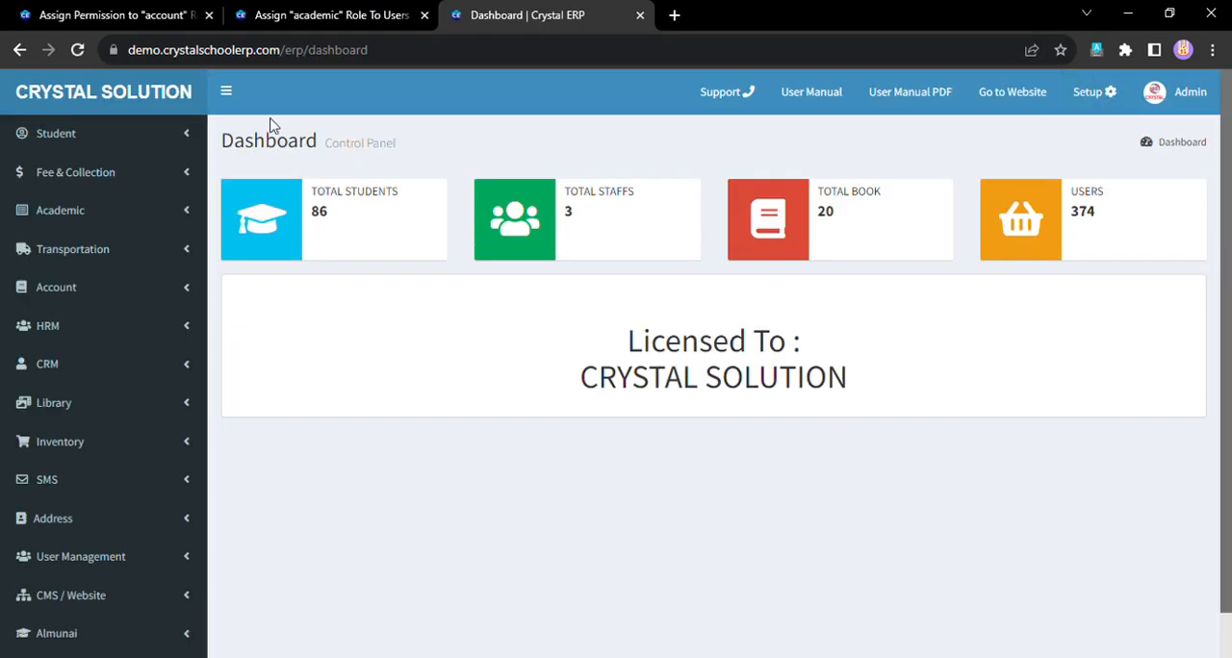
# - Compare the dashboard's URL path with the addresses of the academic role assignment and account role permission pages
pyautogui.moveTo(286, 50); pyautogui.dragTo(383, 55)
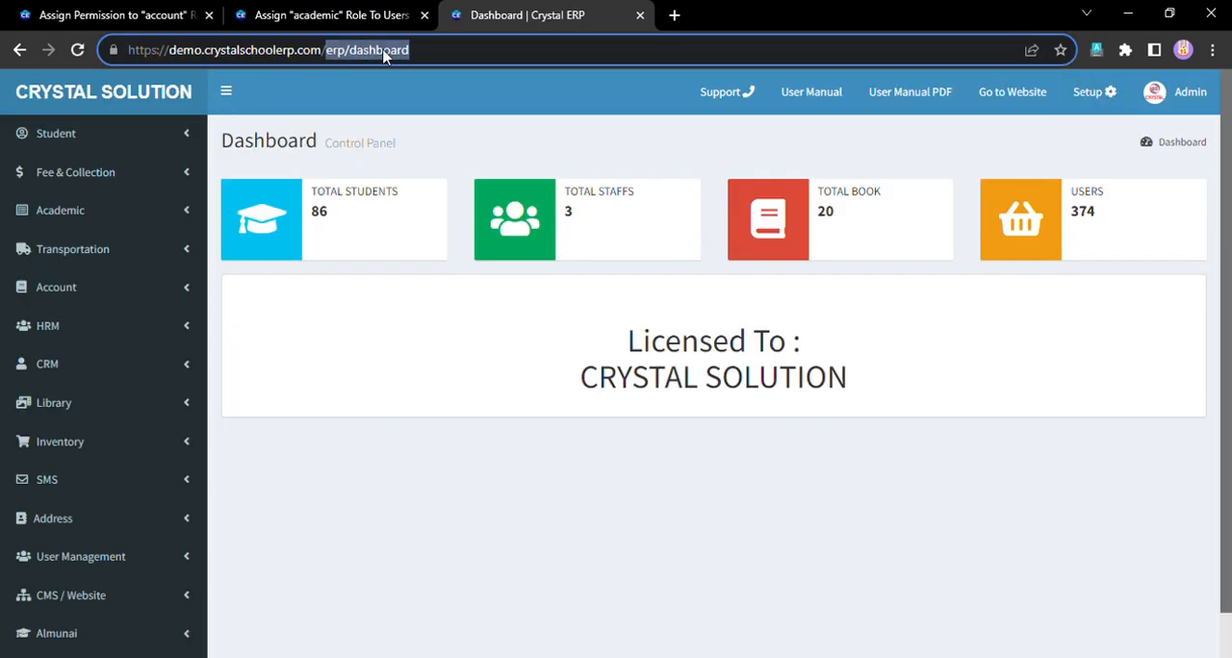
pyautogui.click(350, 12)
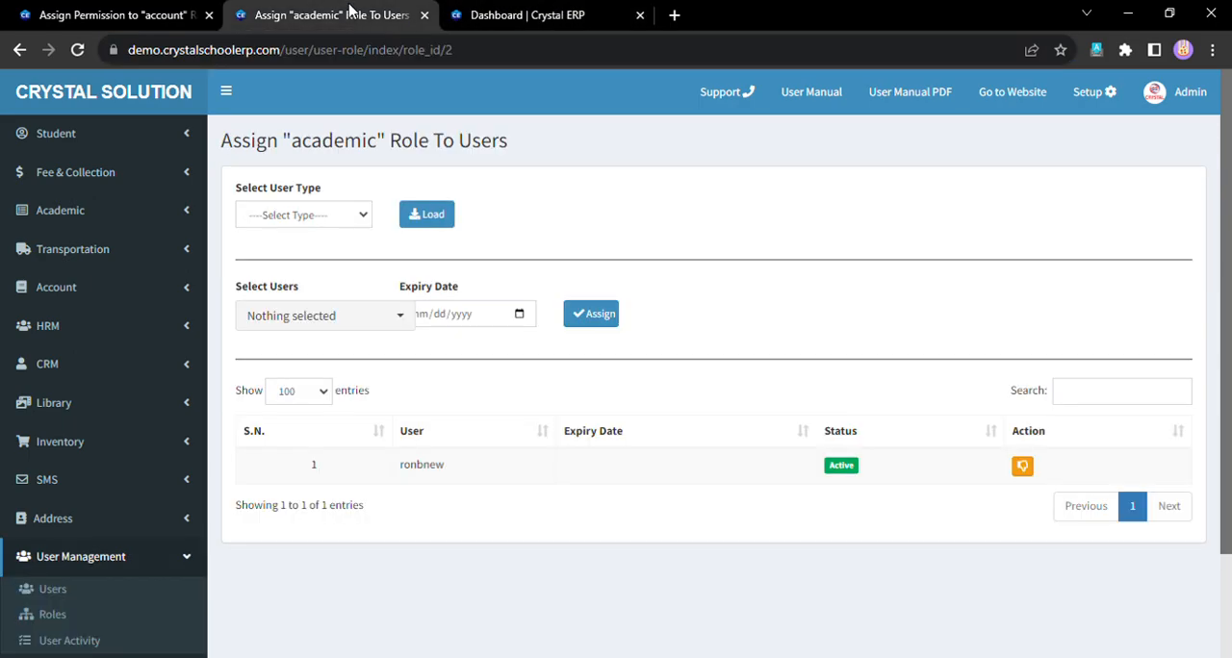
pyautogui.click(188, 10)
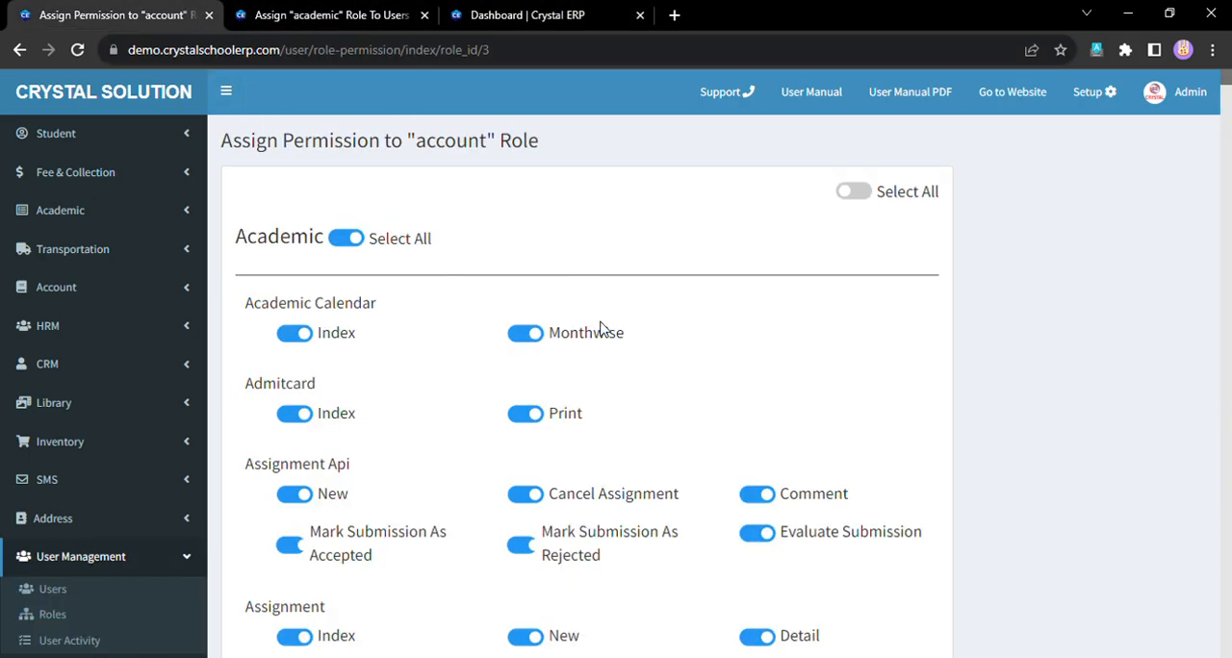
pyautogui.click(548, 10)
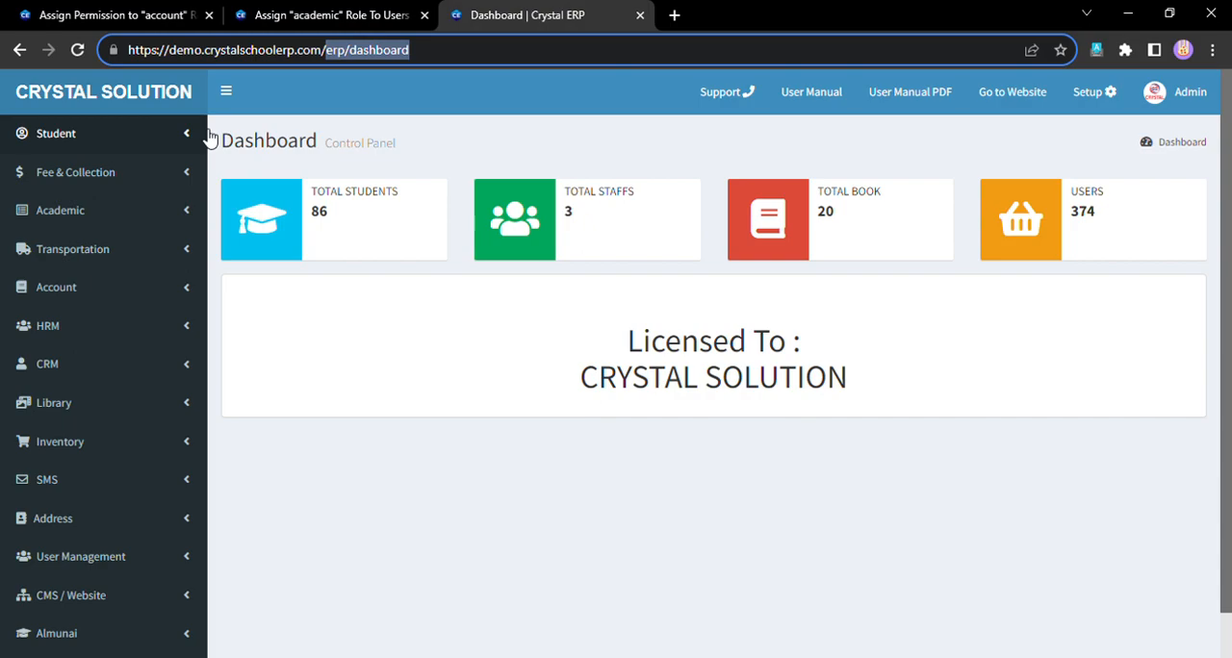
pyautogui.click(462, 60)
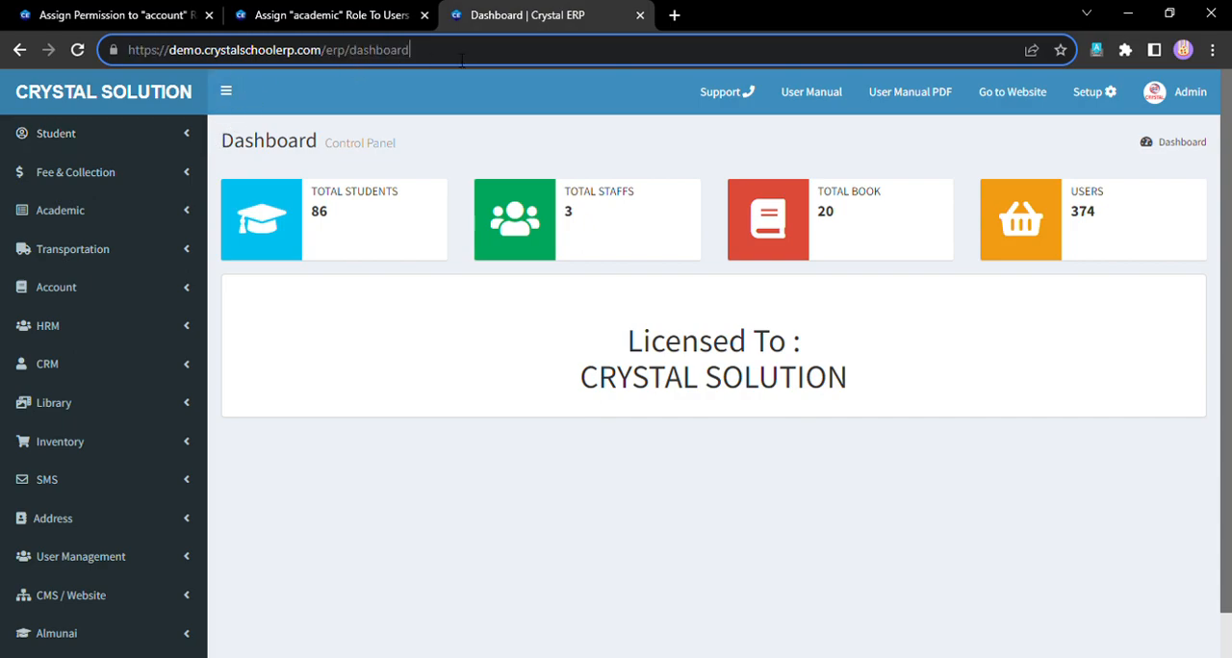
pyautogui.moveTo(409, 56); pyautogui.dragTo(342, 57)
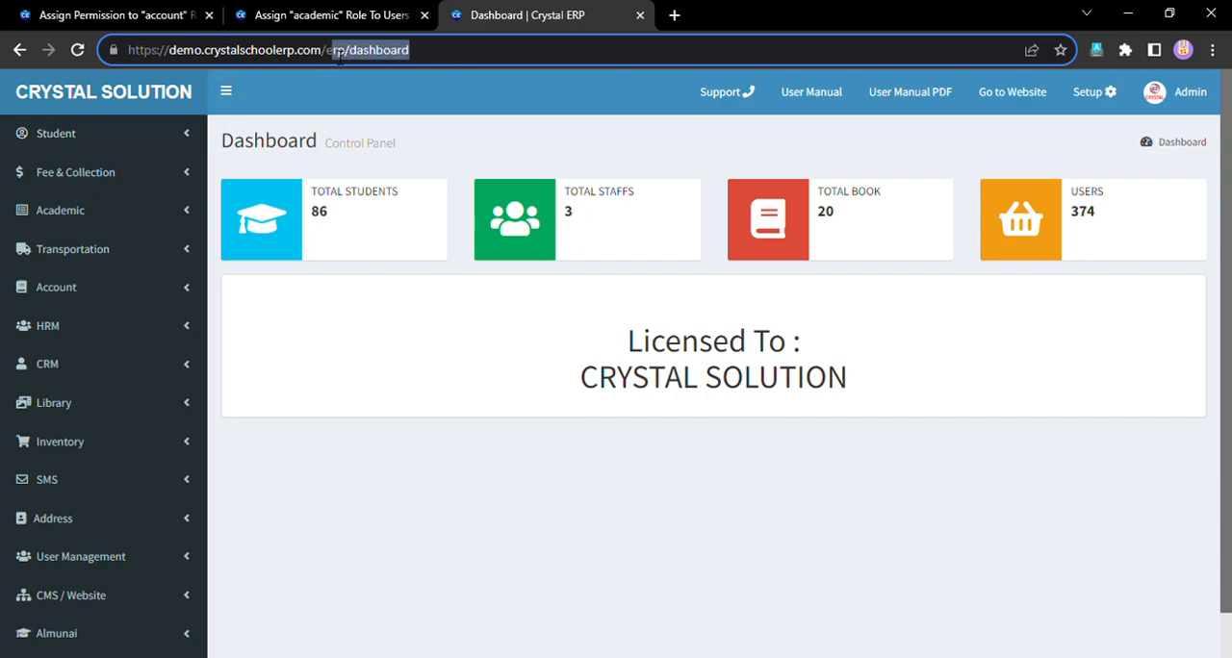
pyautogui.click(111, 14)
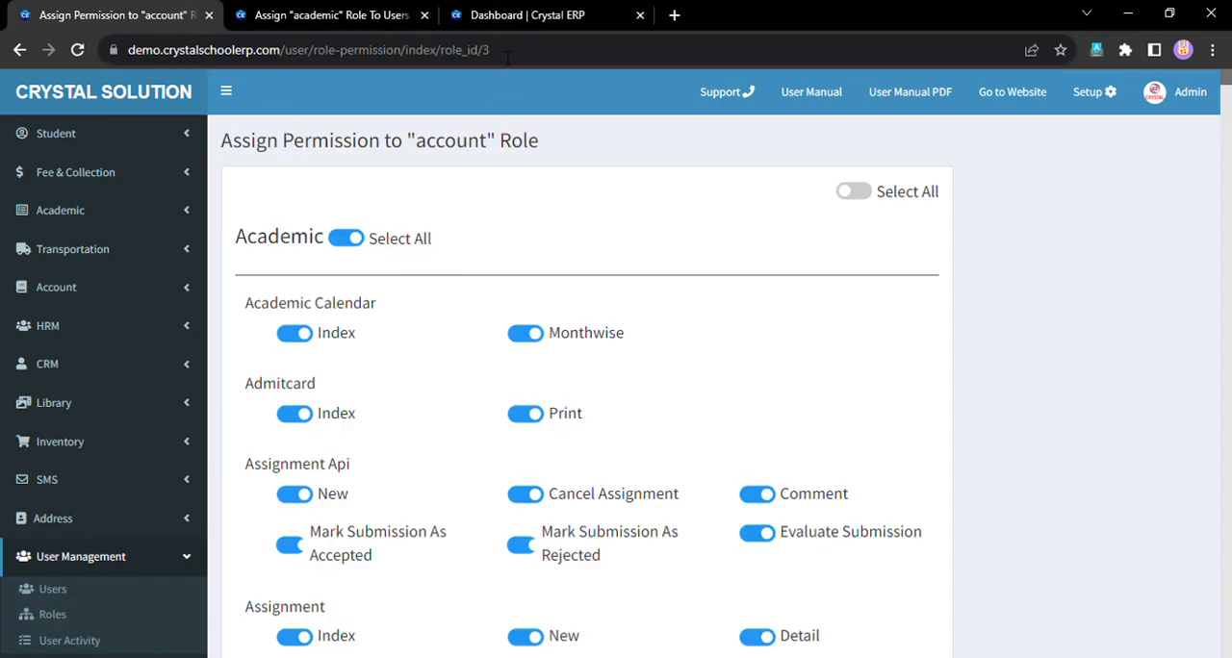
pyautogui.click(499, 15)
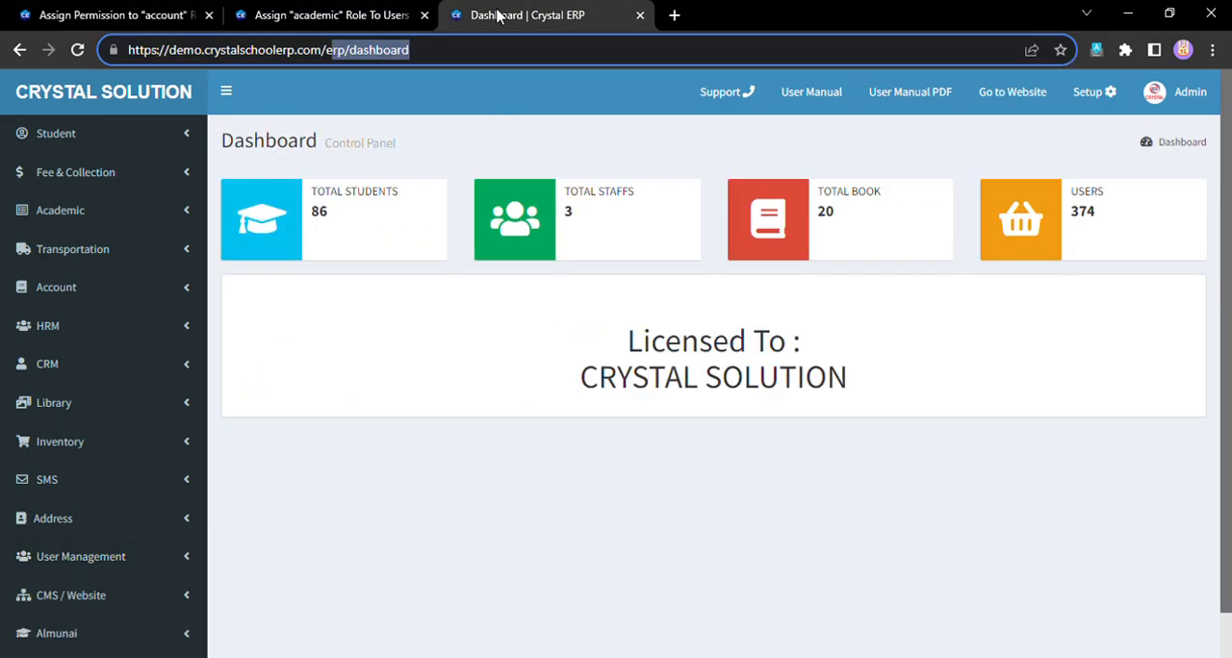
pyautogui.click(409, 9)
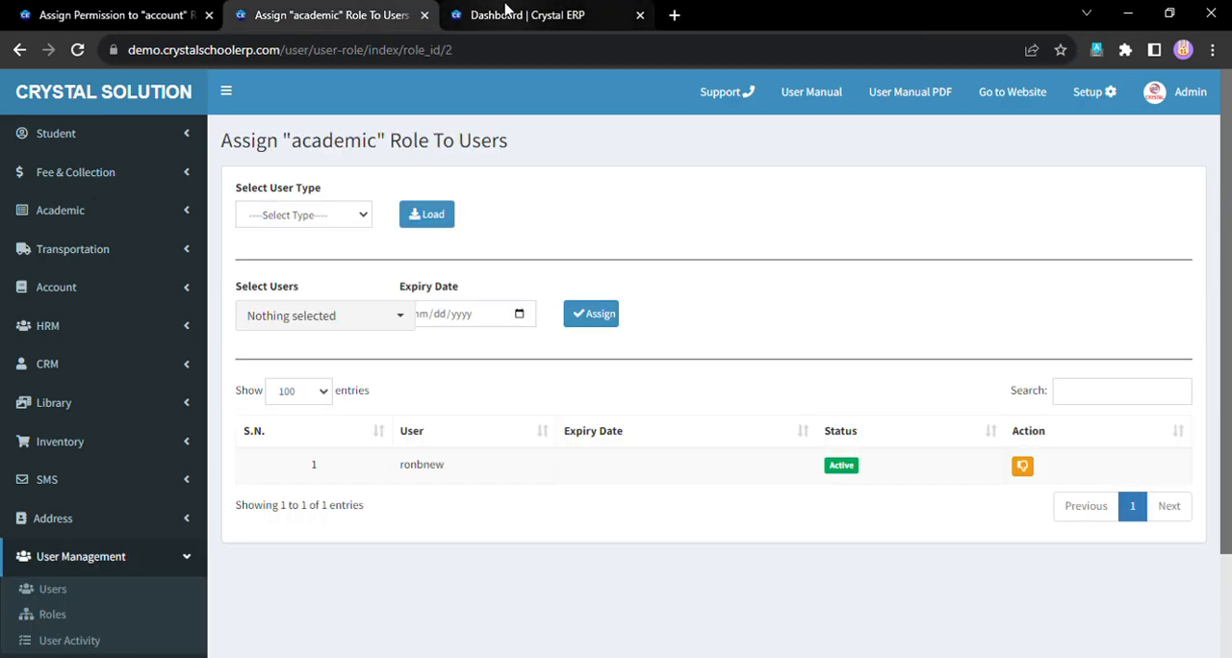
pyautogui.click(534, 16)
pyautogui.click(357, 14)
pyautogui.click(106, 15)
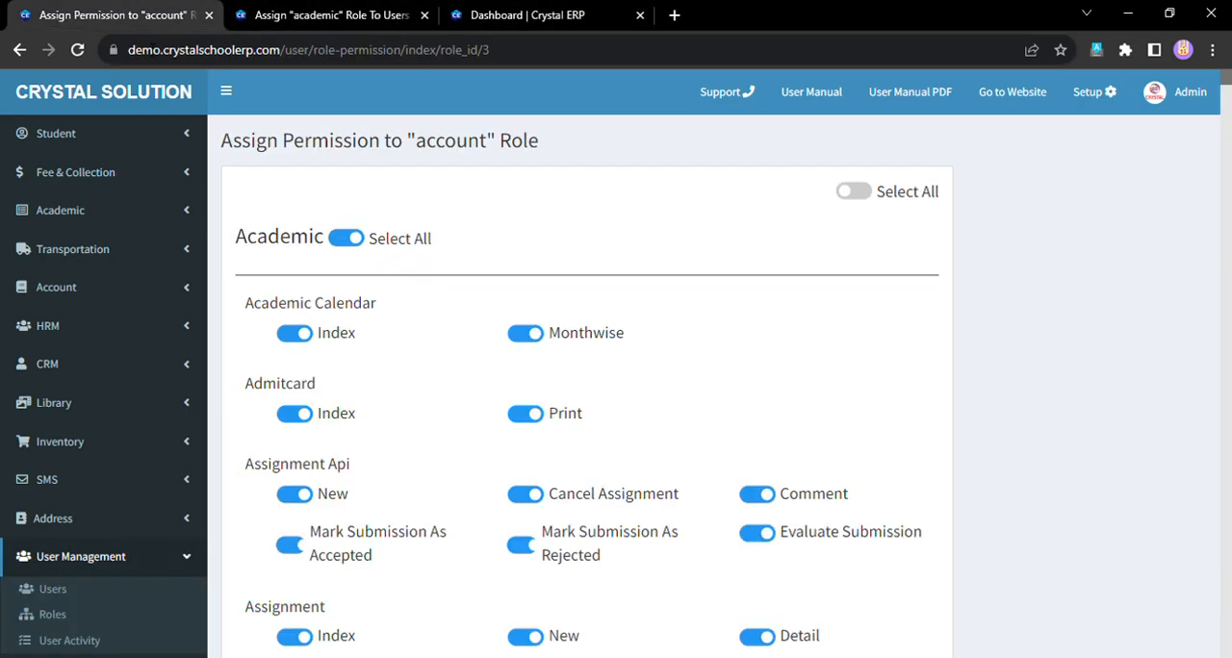
# - Open the user activity log and view the choices in its user filter without selecting any
pyautogui.scroll(-3, 456, 347)
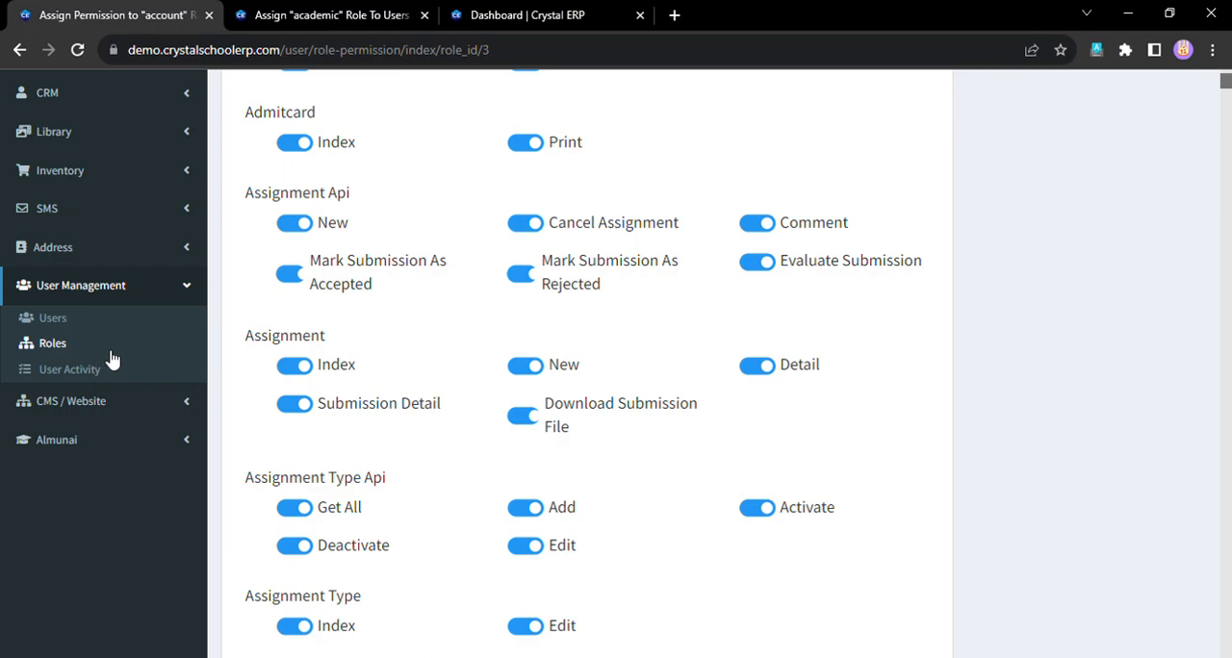
pyautogui.click(81, 372)
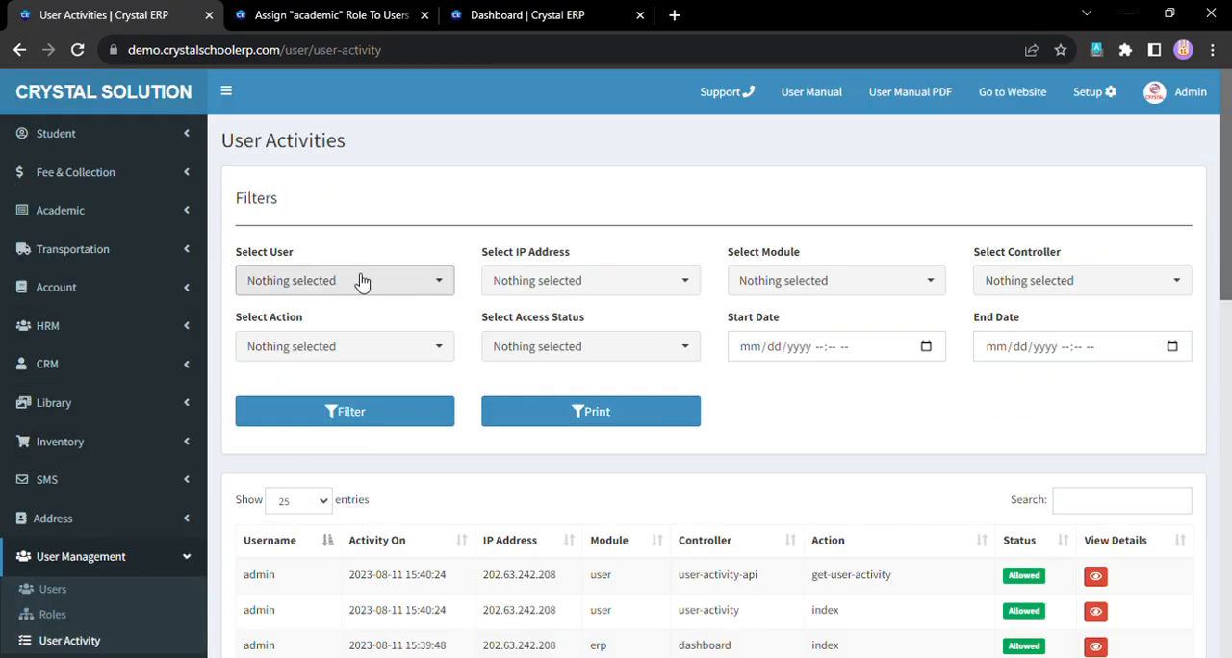
pyautogui.click(361, 280)
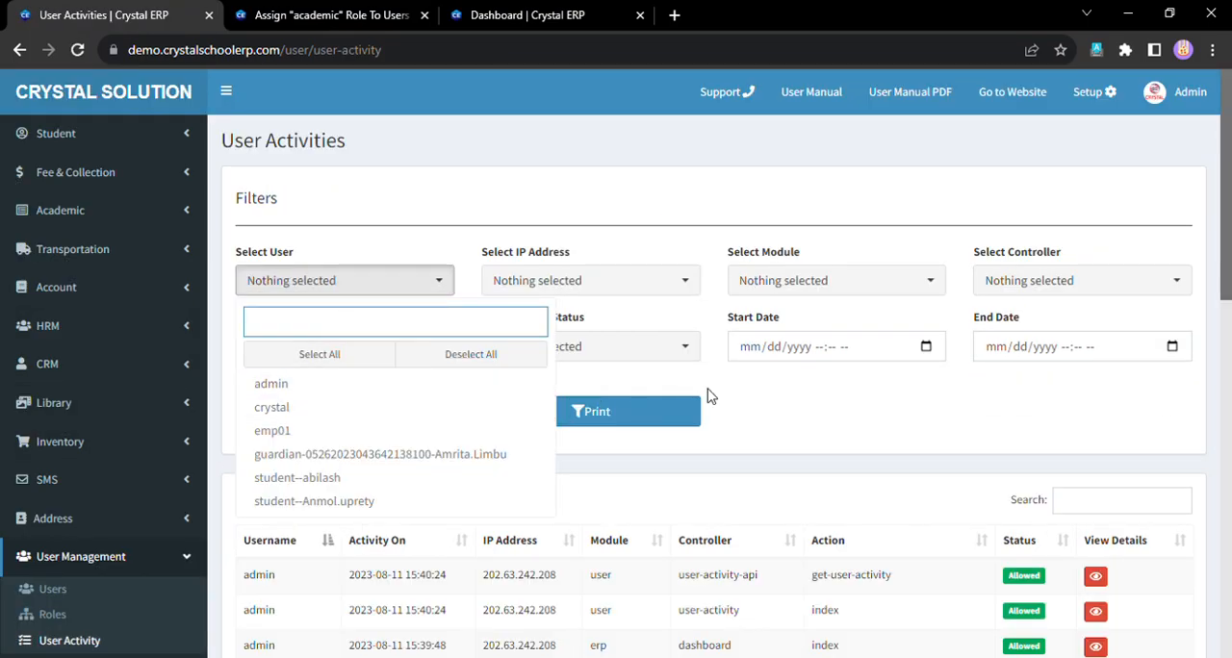
pyautogui.click(809, 392)
# - Examine the activity times, IP addresses and actions in the user activity log, and return to the dashboard
pyautogui.scroll(-4, 809, 420)
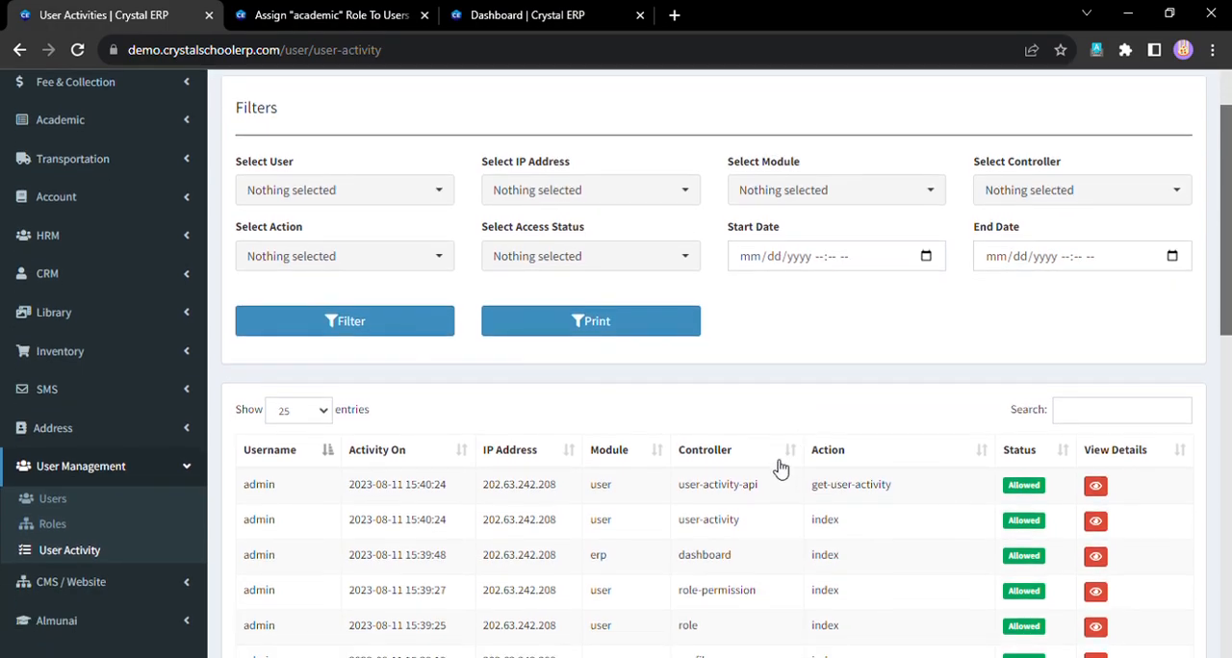
pyautogui.moveTo(485, 284); pyautogui.dragTo(533, 285)
pyautogui.moveTo(349, 284); pyautogui.dragTo(434, 292)
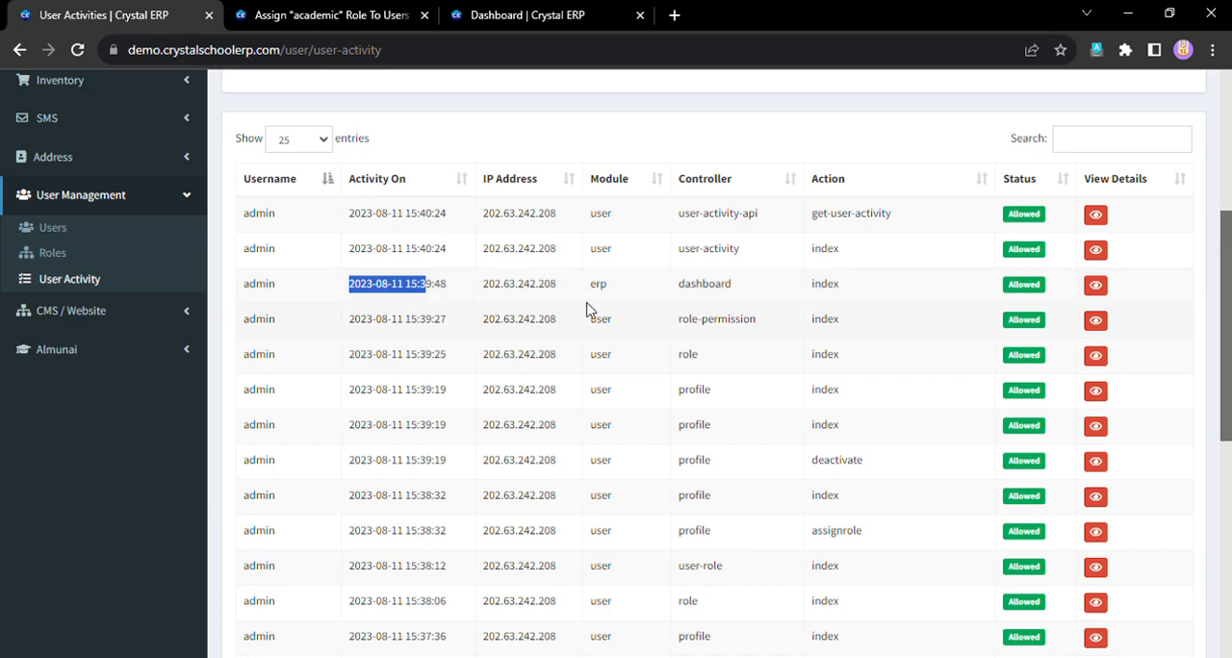
pyautogui.scroll(4, 886, 386)
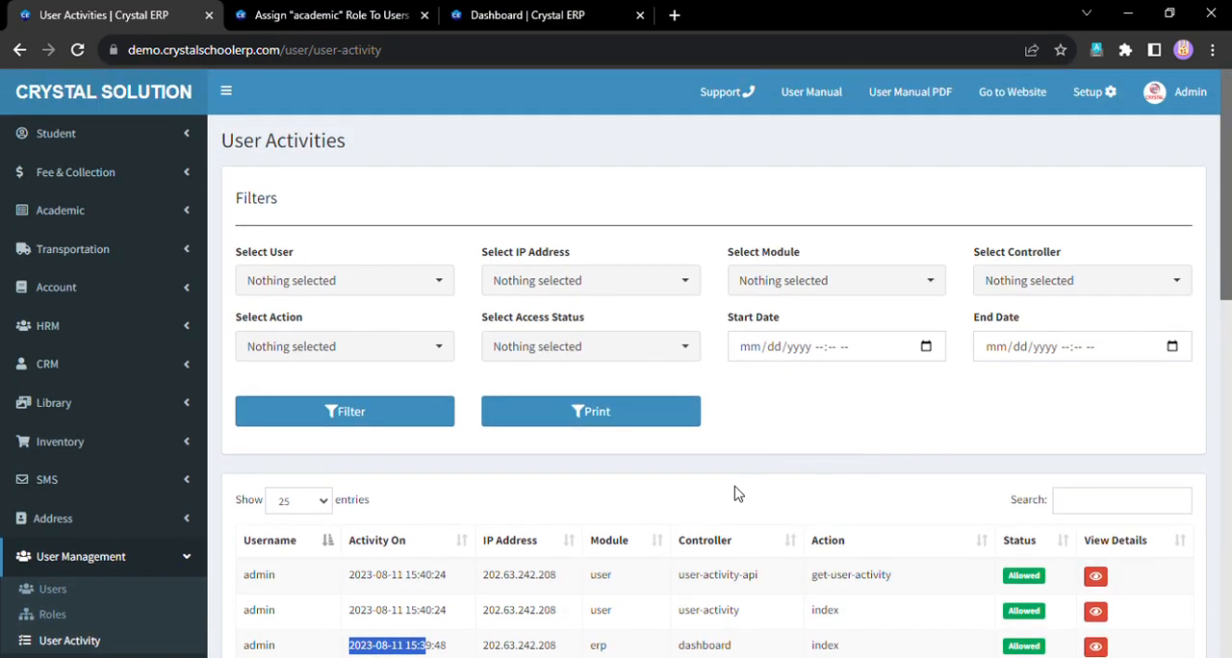
pyautogui.scroll(-2, 406, 479)
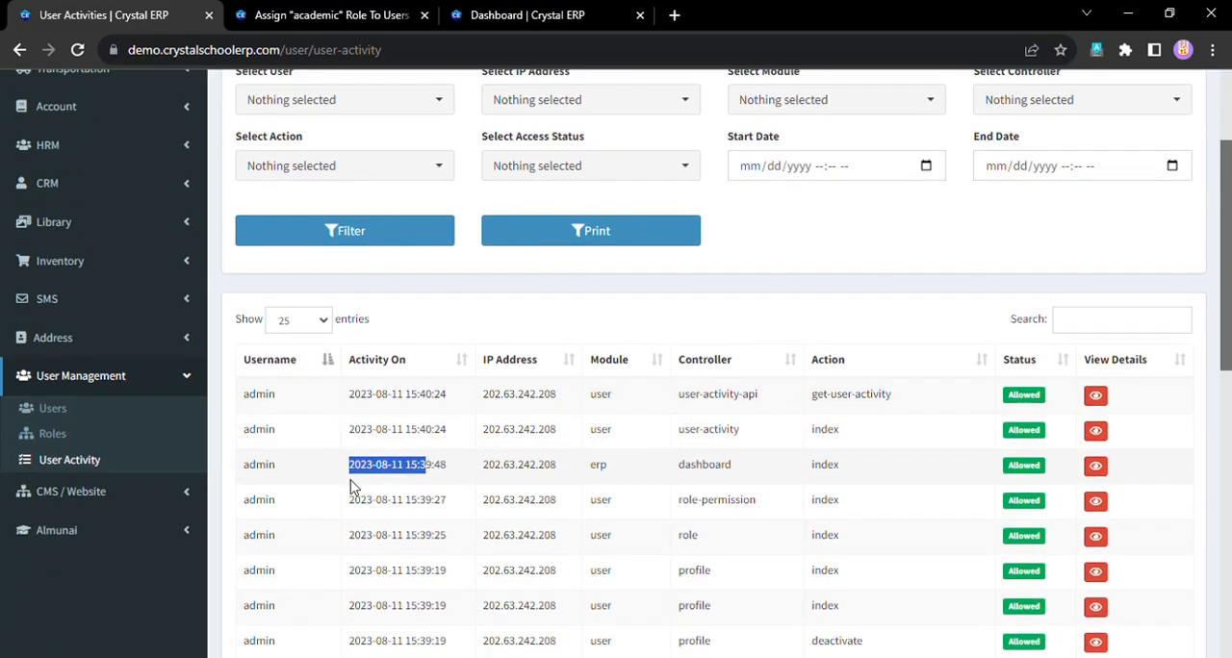
pyautogui.scroll(2, 97, 439)
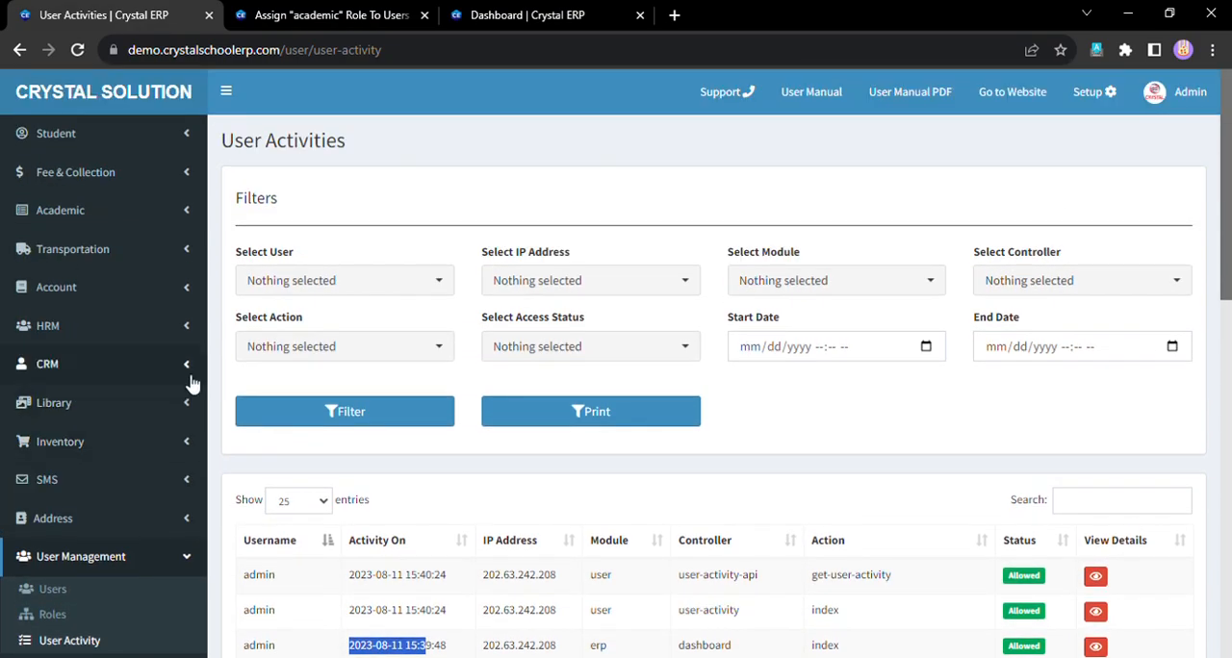
pyautogui.click(120, 106)
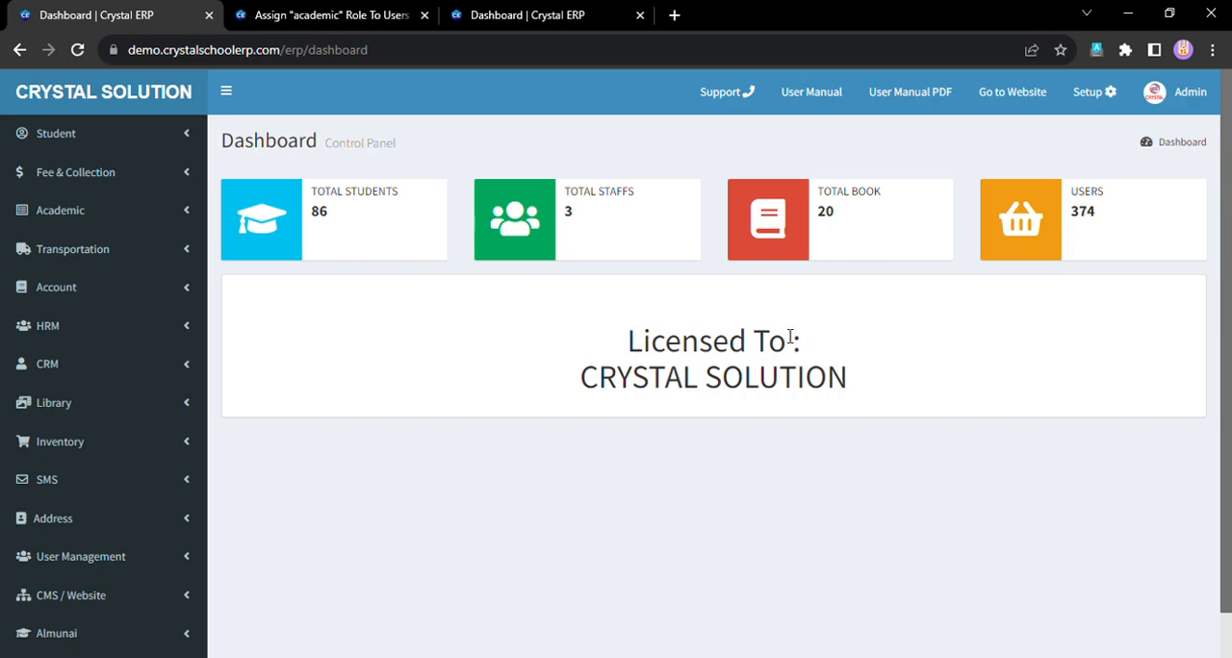